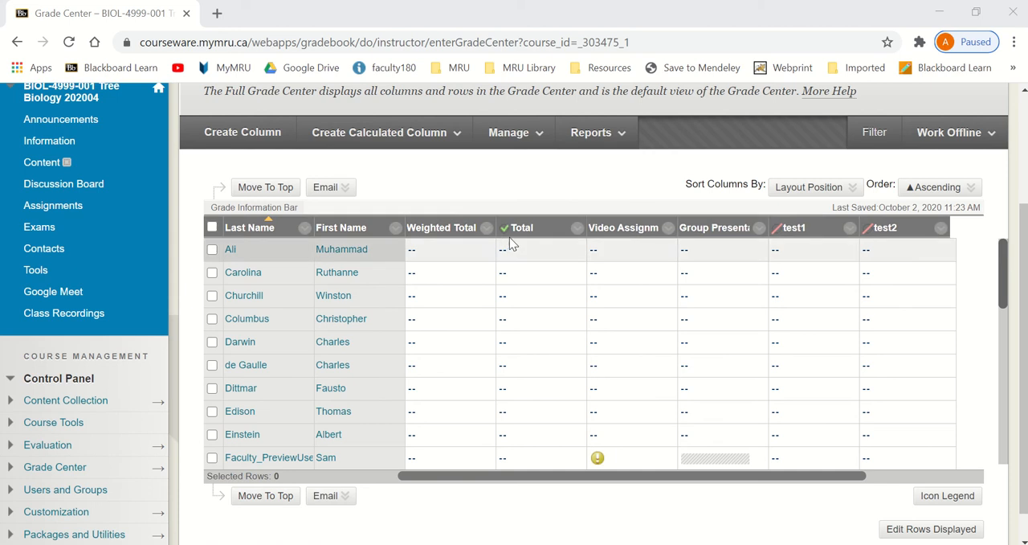
- View the global navigation menu with its grades shortcut and course list, and close it again
{"action": "scroll", "coordinate": [594, 207], "scroll_direction": "up", "scroll_amount": 2}
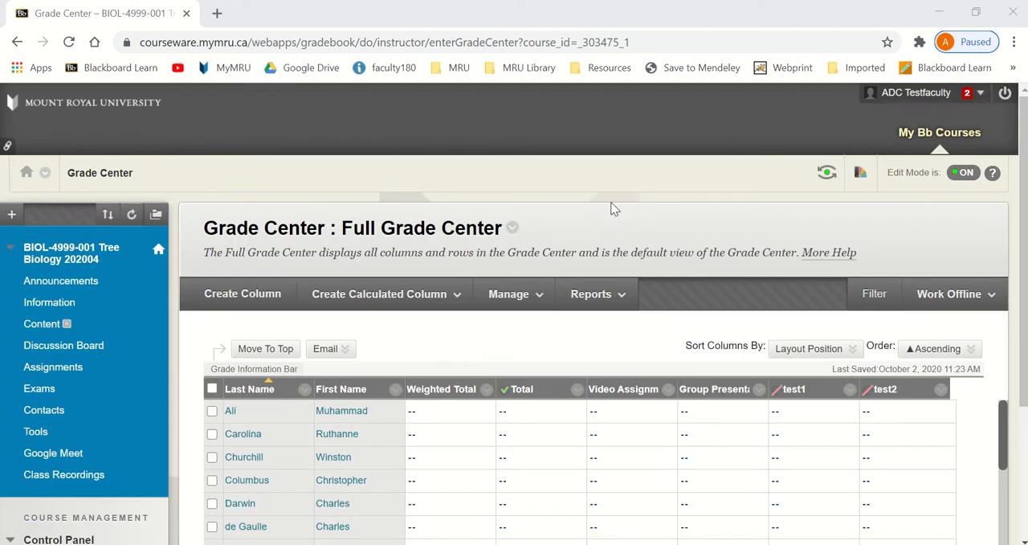
{"action": "left_click", "coordinate": [980, 93]}
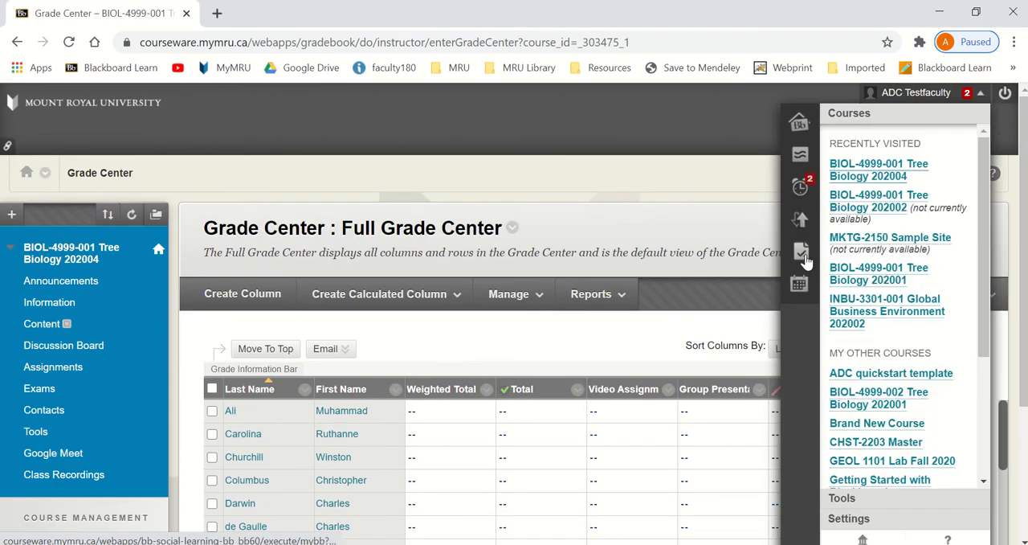
{"action": "left_click", "coordinate": [694, 339]}
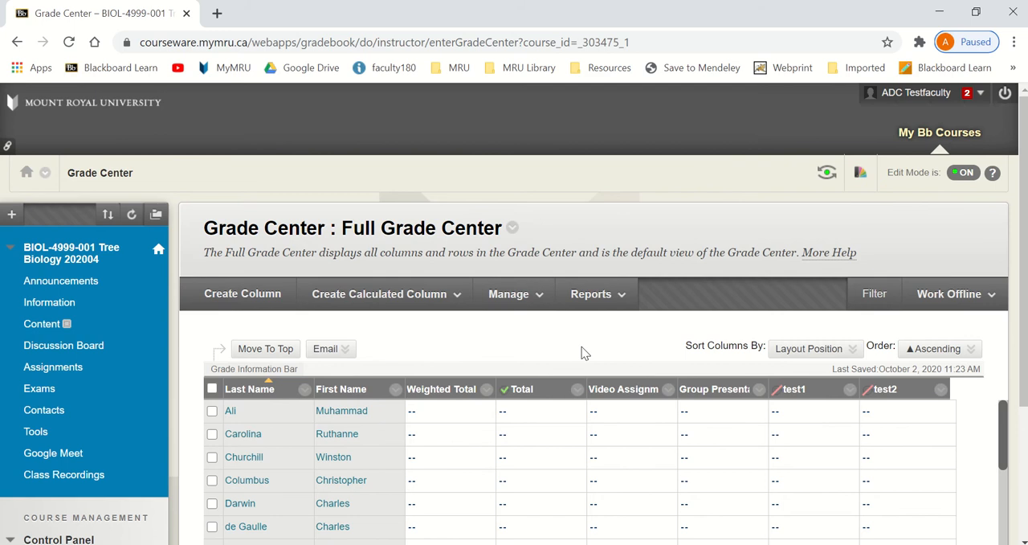
- Review the options available for the Weighted Total column in the Full Grade Center
{"action": "scroll", "coordinate": [583, 352], "scroll_direction": "down", "scroll_amount": 1}
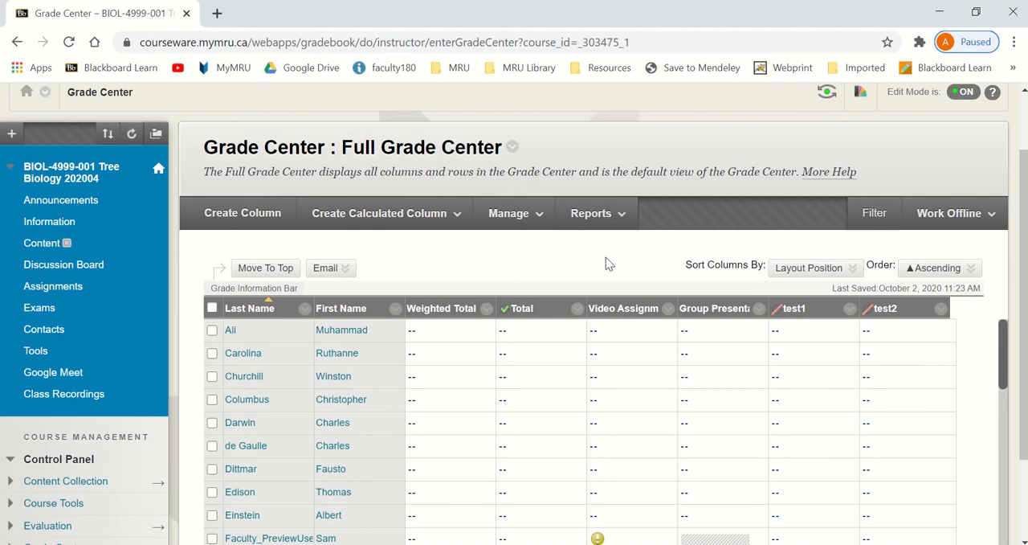
{"action": "scroll", "coordinate": [542, 289], "scroll_direction": "down", "scroll_amount": 1}
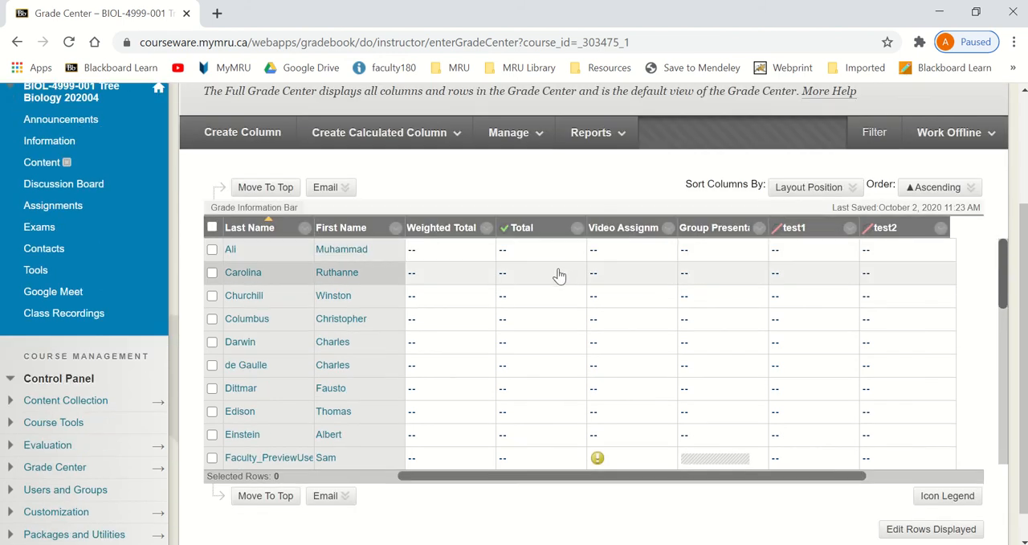
{"action": "left_click", "coordinate": [485, 229]}
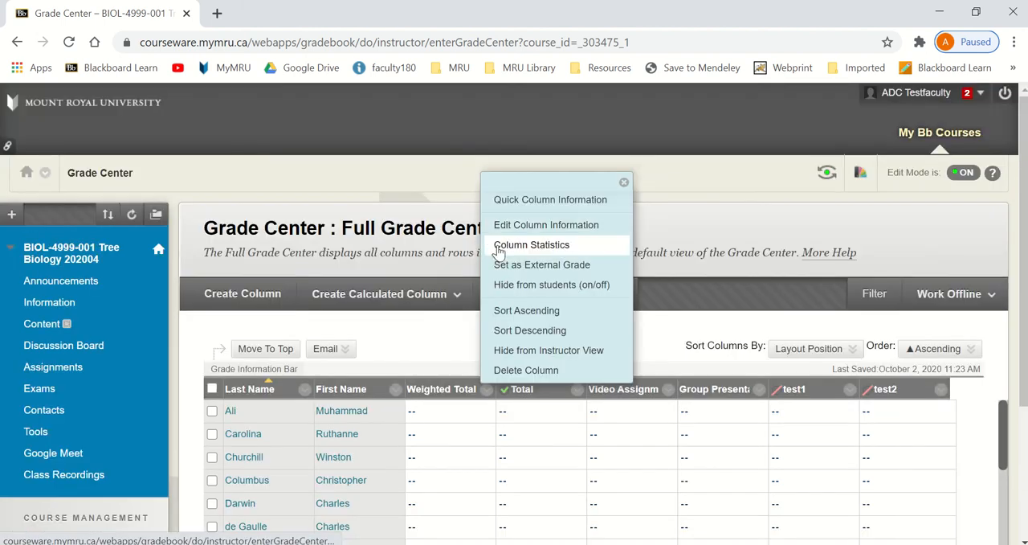
{"action": "left_click", "coordinate": [447, 356]}
- Hide the term paper column from students
{"action": "scroll", "coordinate": [592, 382], "scroll_direction": "down", "scroll_amount": 2}
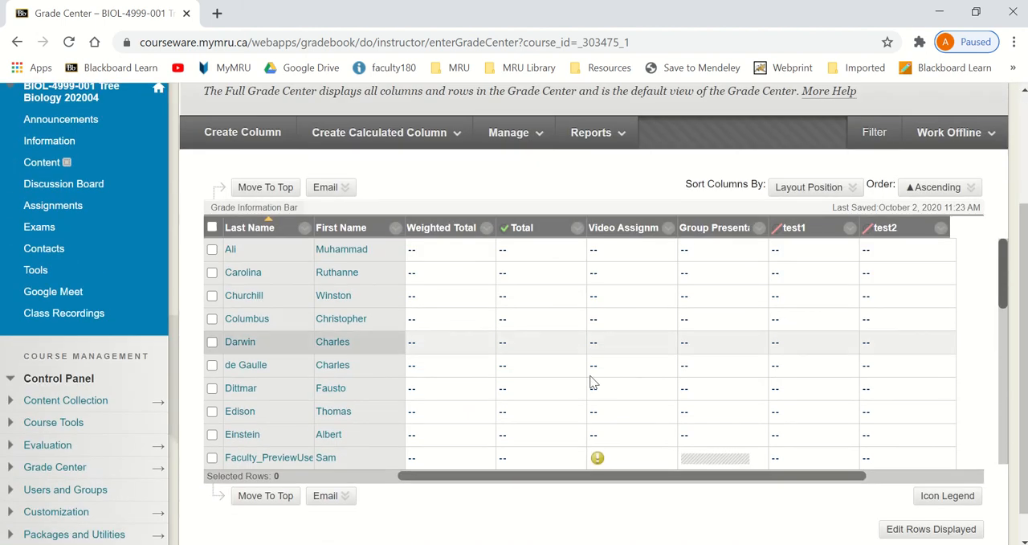
{"action": "left_click", "coordinate": [909, 476]}
{"action": "mouse_move", "coordinate": [902, 233]}
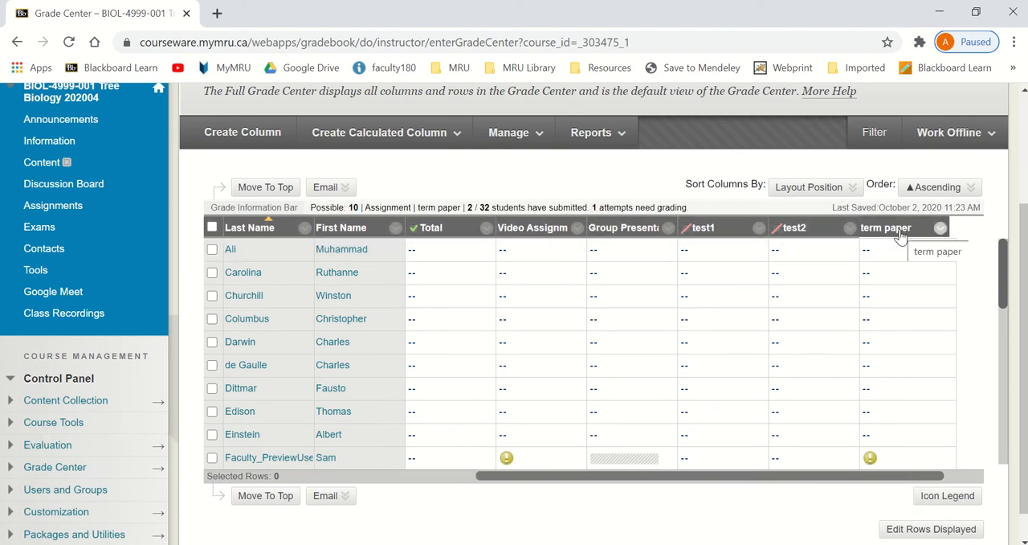
{"action": "left_click", "coordinate": [940, 228]}
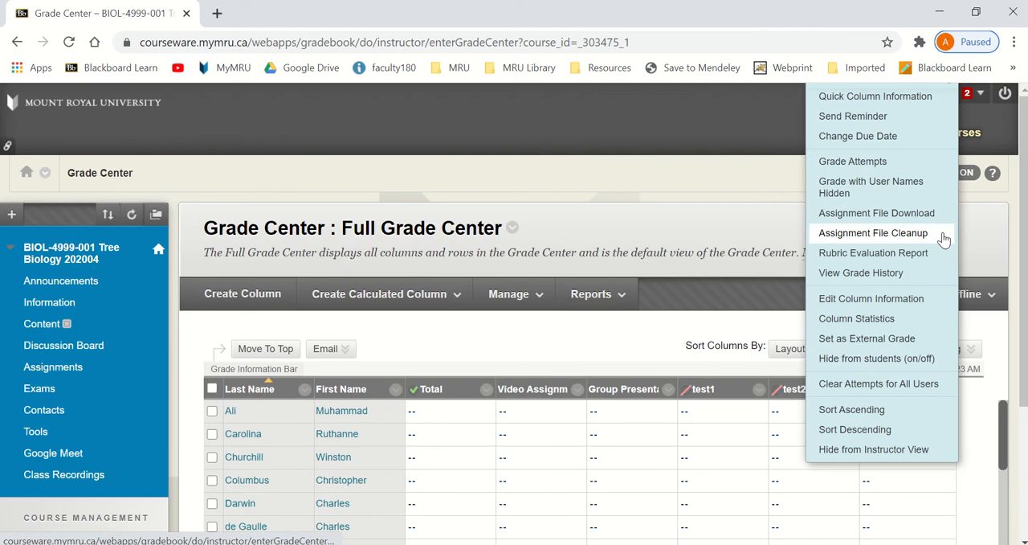
{"action": "left_click", "coordinate": [898, 359]}
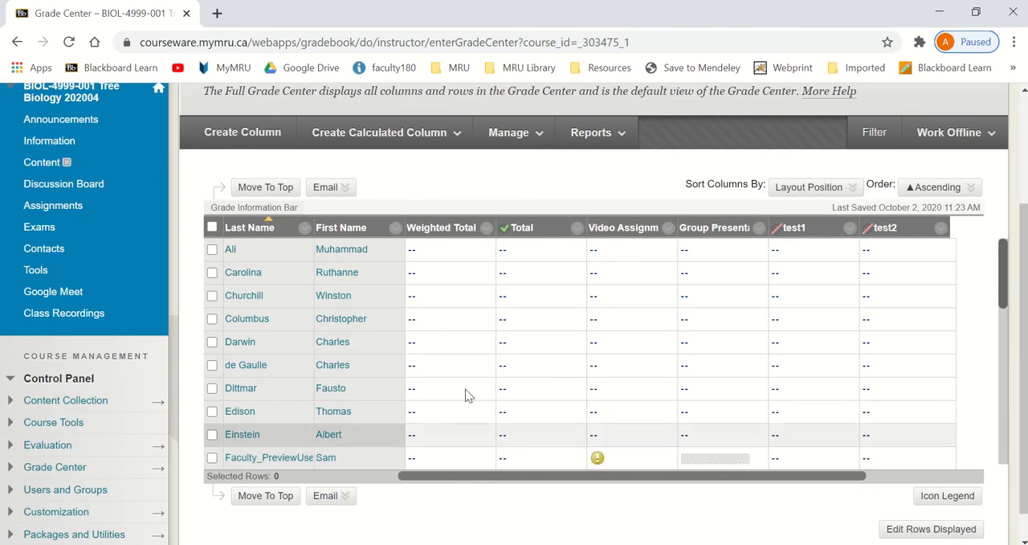
- Hide the Weighted Total column from students
{"action": "left_click", "coordinate": [486, 234]}
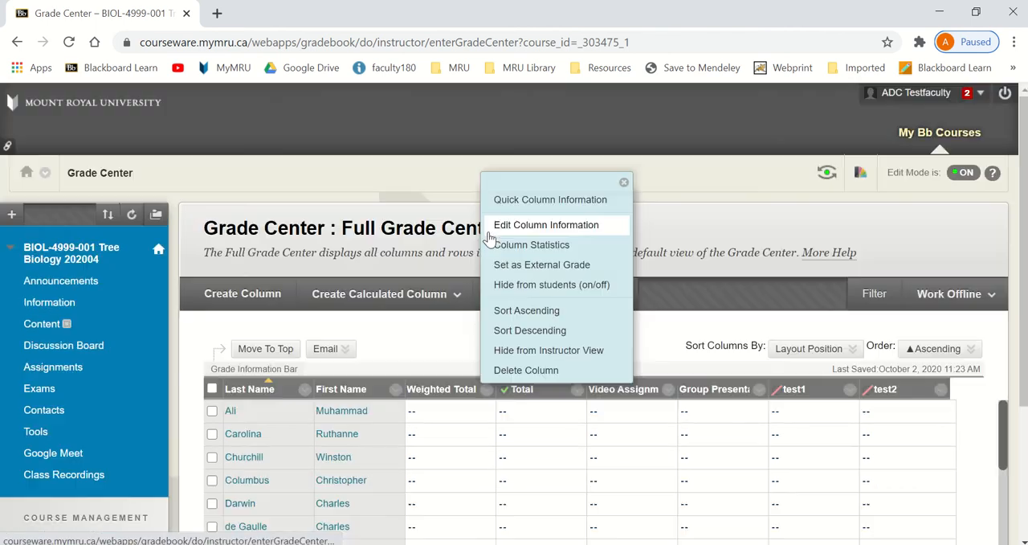
{"action": "left_click", "coordinate": [516, 294]}
{"action": "scroll", "coordinate": [426, 336], "scroll_direction": "down", "scroll_amount": 1}
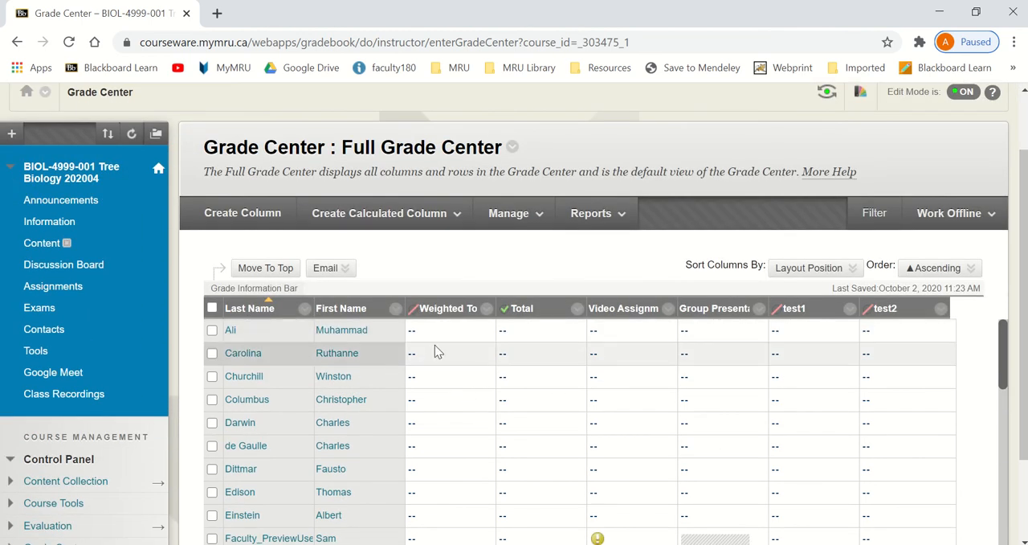
- Make the Weighted Total column visible to students again
{"action": "scroll", "coordinate": [435, 344], "scroll_direction": "down", "scroll_amount": 1}
{"action": "scroll", "coordinate": [436, 343], "scroll_direction": "up", "scroll_amount": 2}
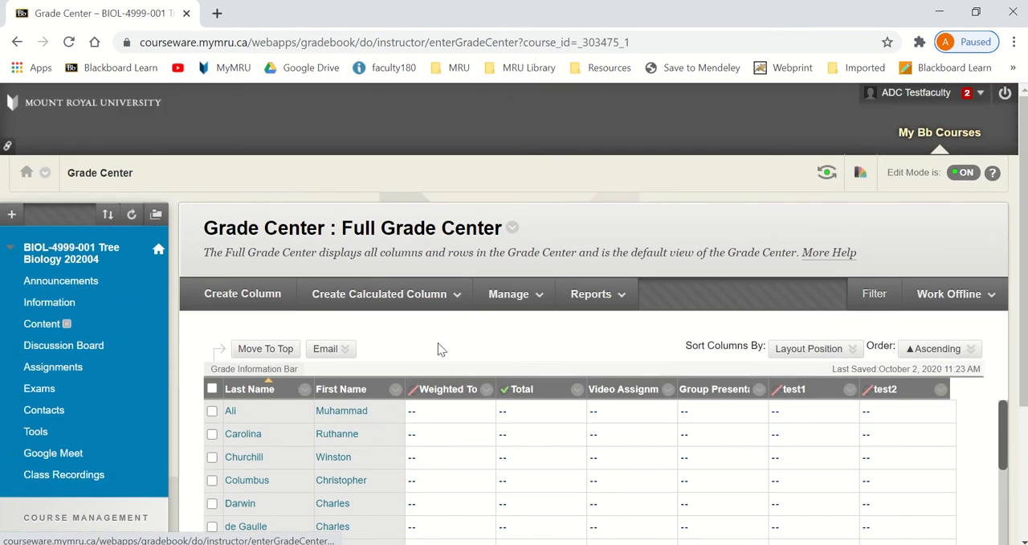
{"action": "left_click", "coordinate": [487, 389]}
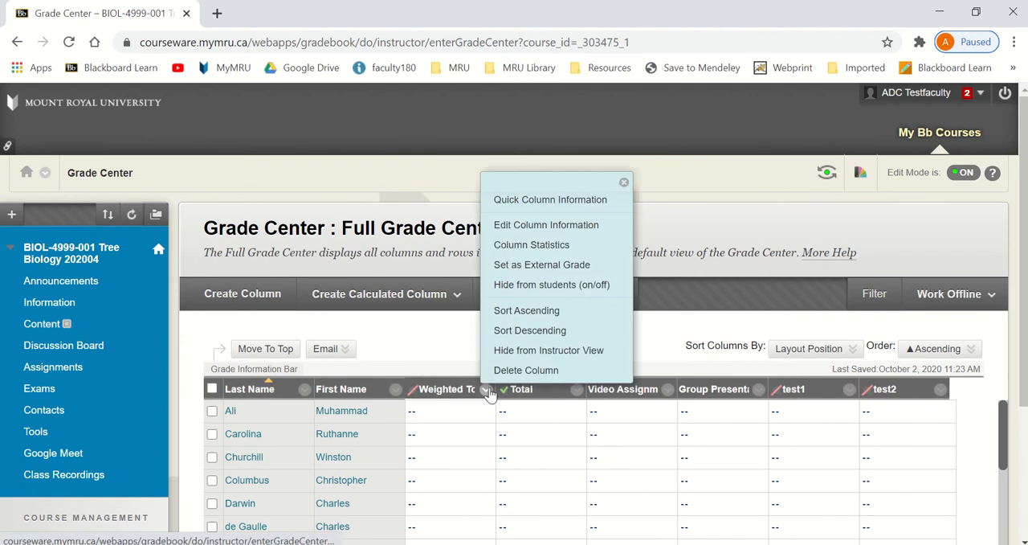
{"action": "left_click", "coordinate": [570, 286]}
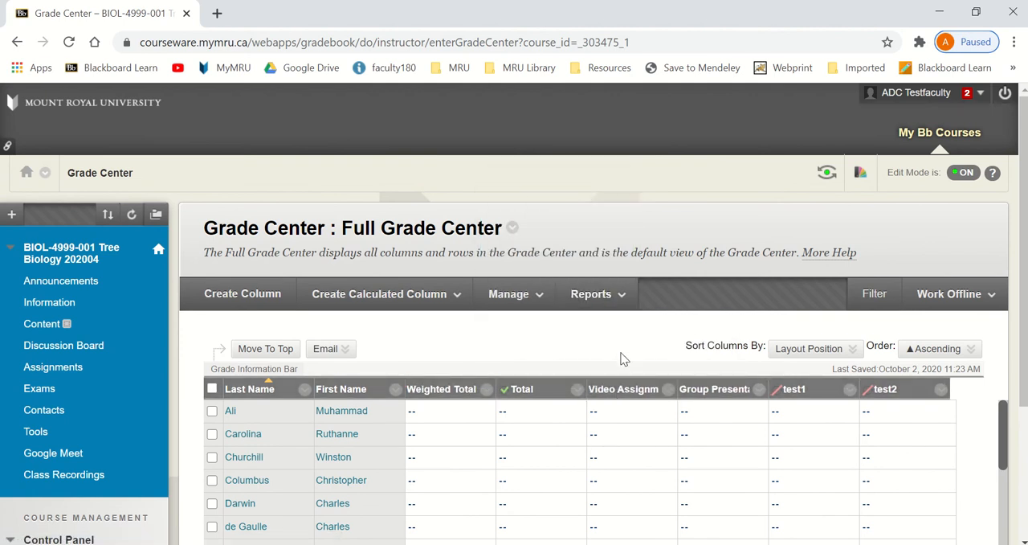
- Check which options the Total column offers while it is the external grade
{"action": "scroll", "coordinate": [586, 357], "scroll_direction": "down", "scroll_amount": 1}
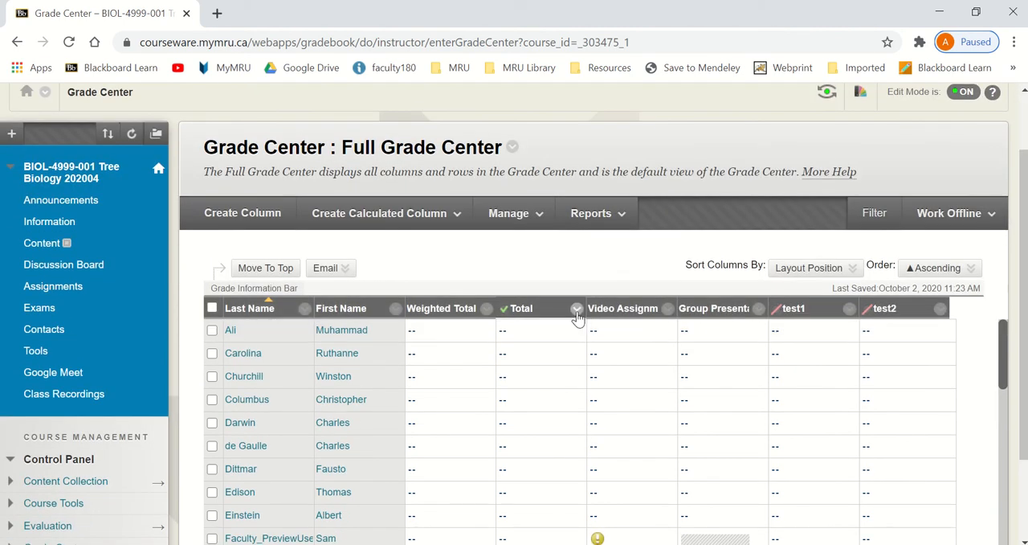
{"action": "left_click", "coordinate": [577, 309]}
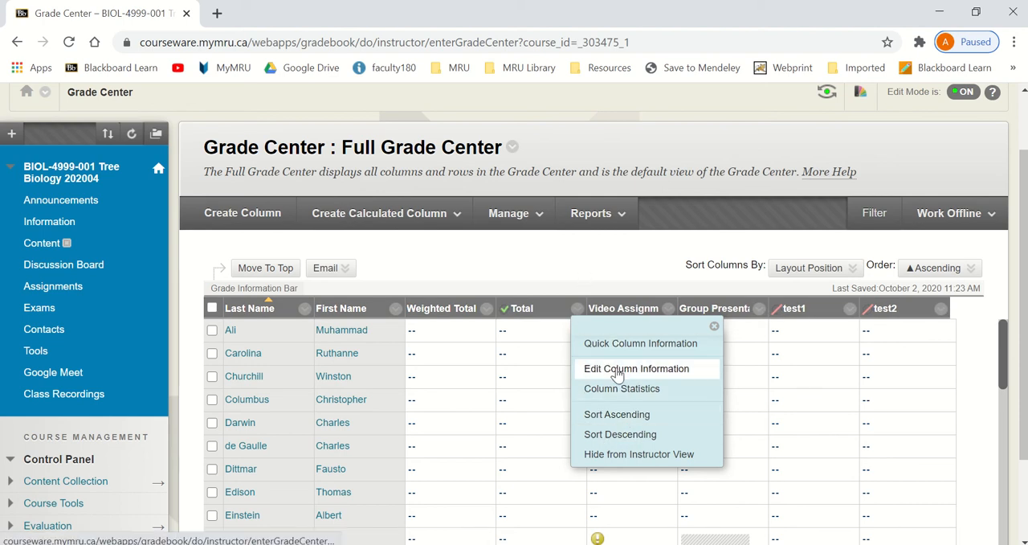
{"action": "left_click", "coordinate": [596, 271]}
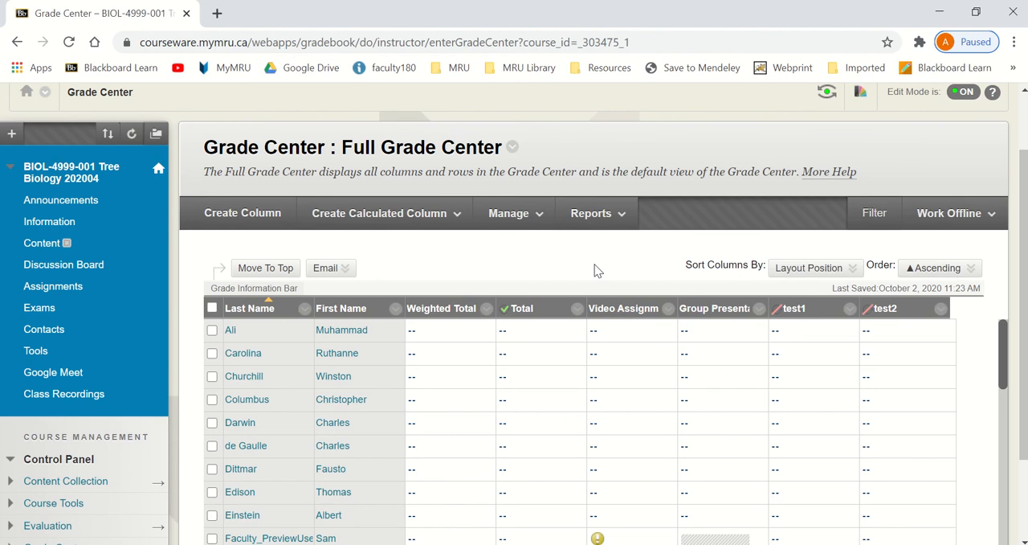
- Set the Weighted Total column as the external grade and hide the Total column from students
{"action": "left_click", "coordinate": [487, 309]}
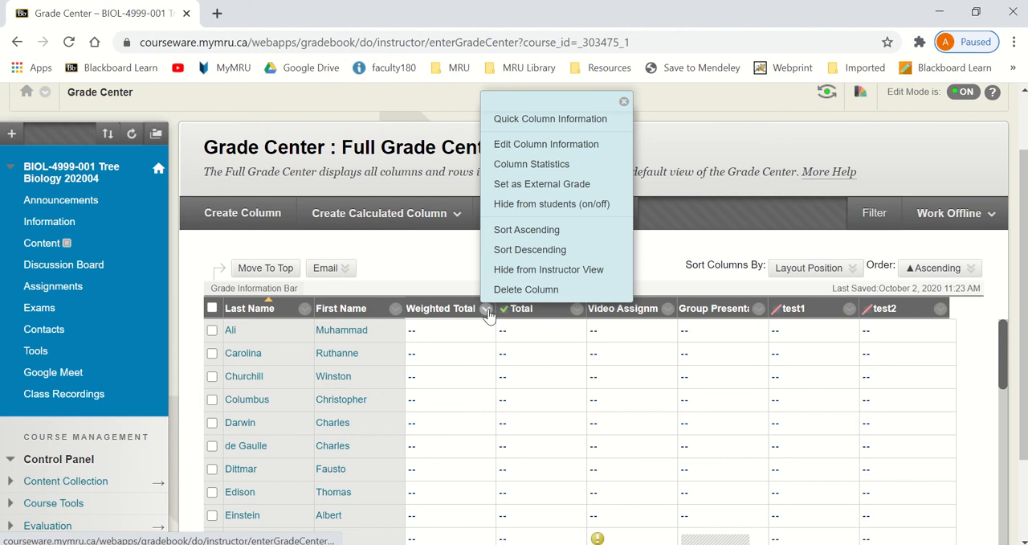
{"action": "left_click", "coordinate": [542, 184]}
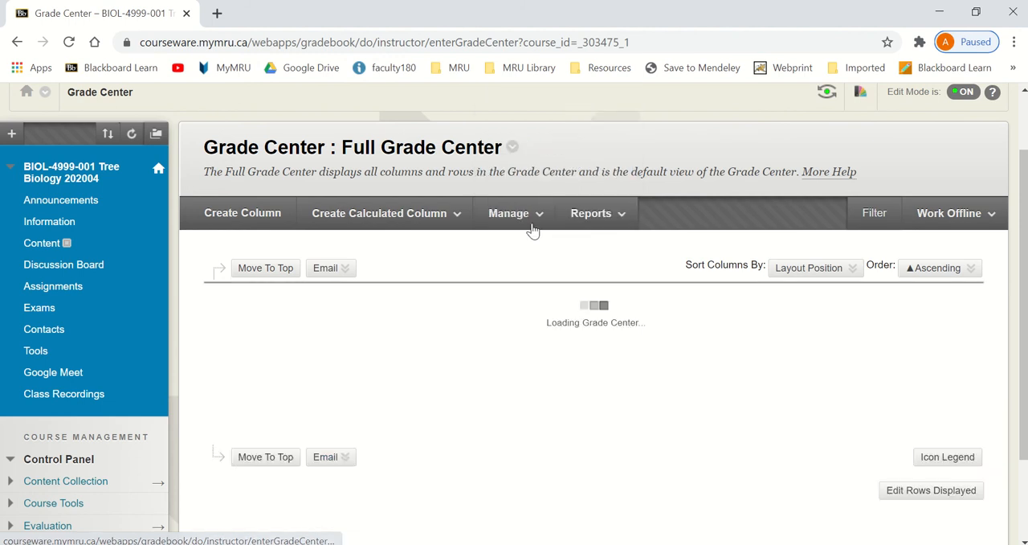
{"action": "left_click", "coordinate": [576, 309]}
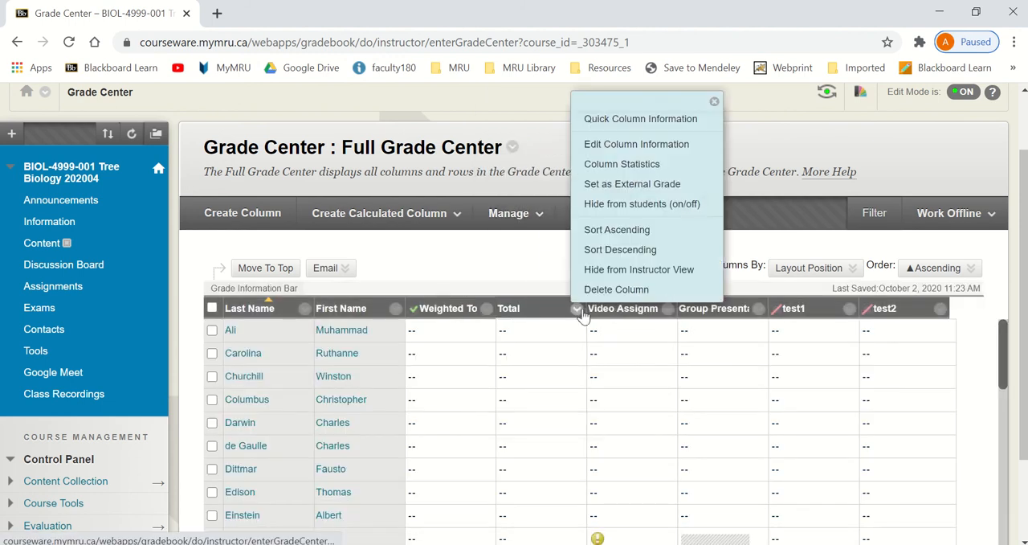
{"action": "left_click", "coordinate": [629, 212]}
{"action": "mouse_move", "coordinate": [626, 213]}
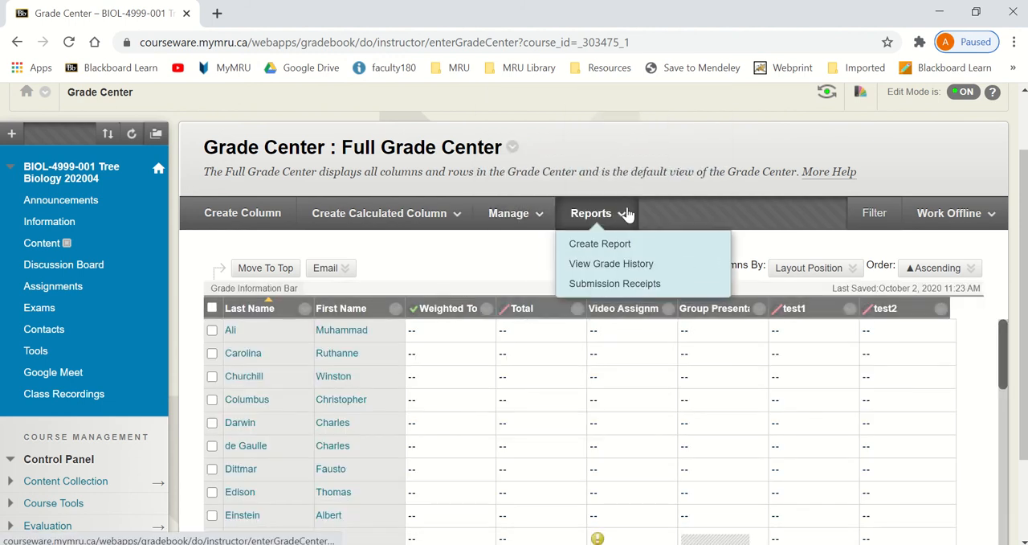
- Set the Total column as the external grade again and hide it from the instructor view
{"action": "left_click", "coordinate": [577, 308]}
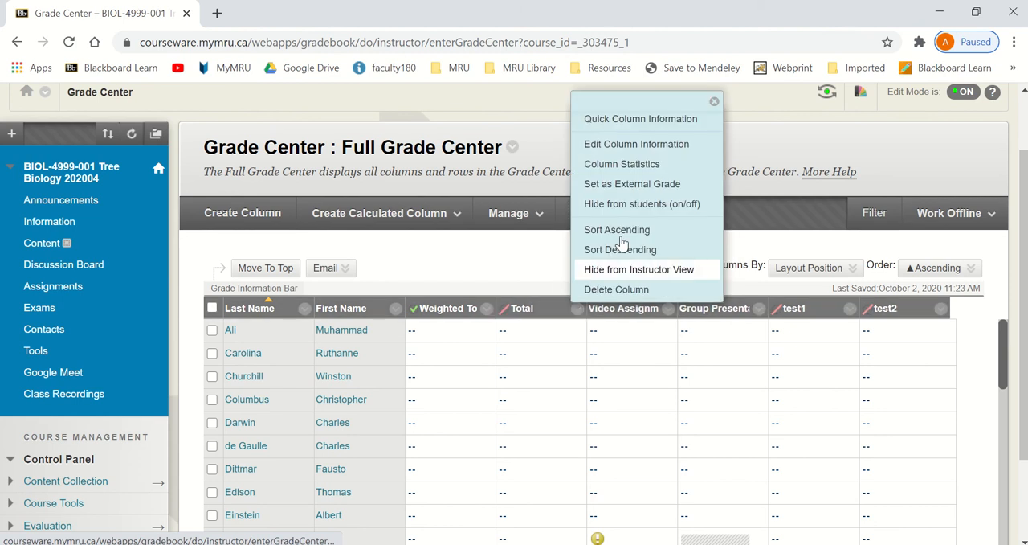
{"action": "left_click", "coordinate": [624, 183]}
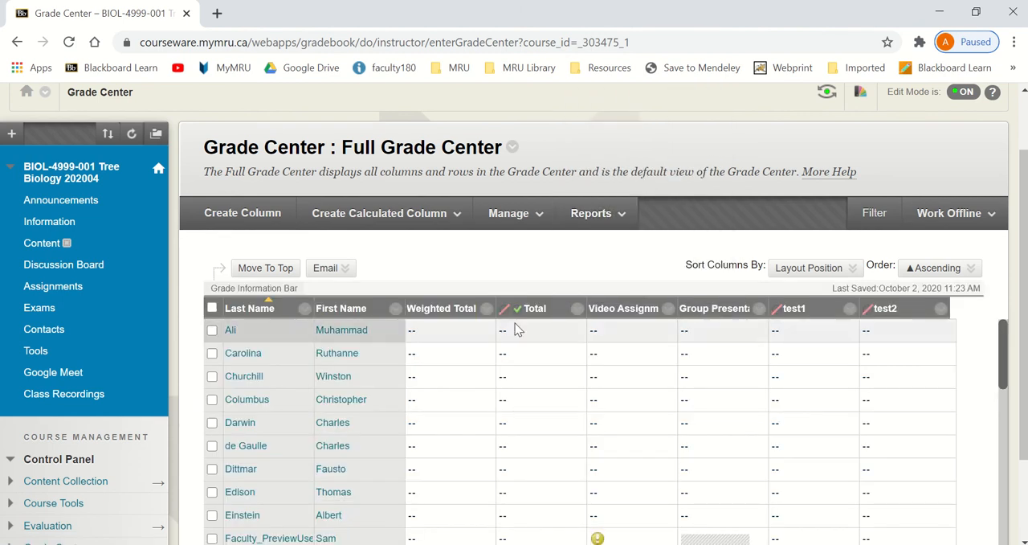
{"action": "left_click", "coordinate": [577, 310]}
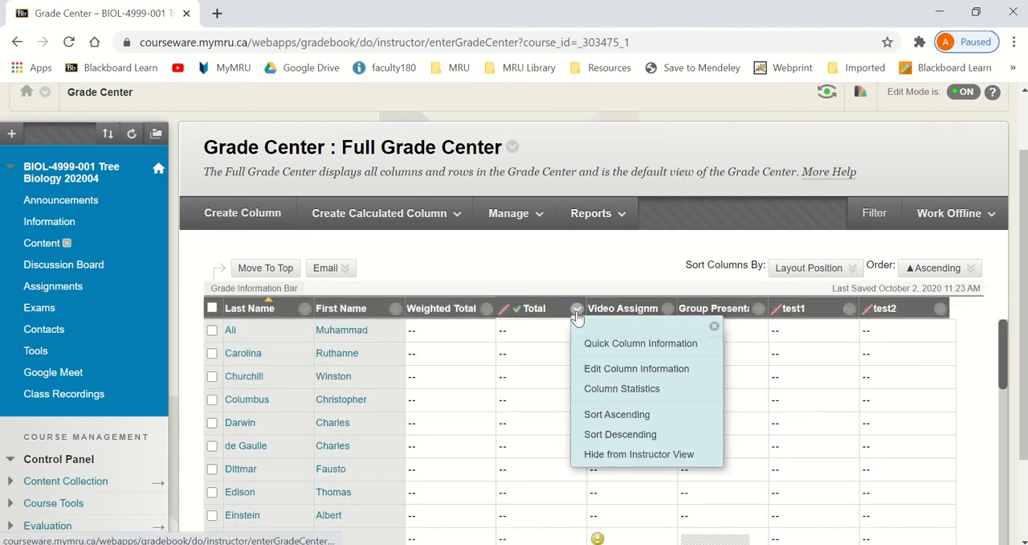
{"action": "left_click", "coordinate": [592, 454]}
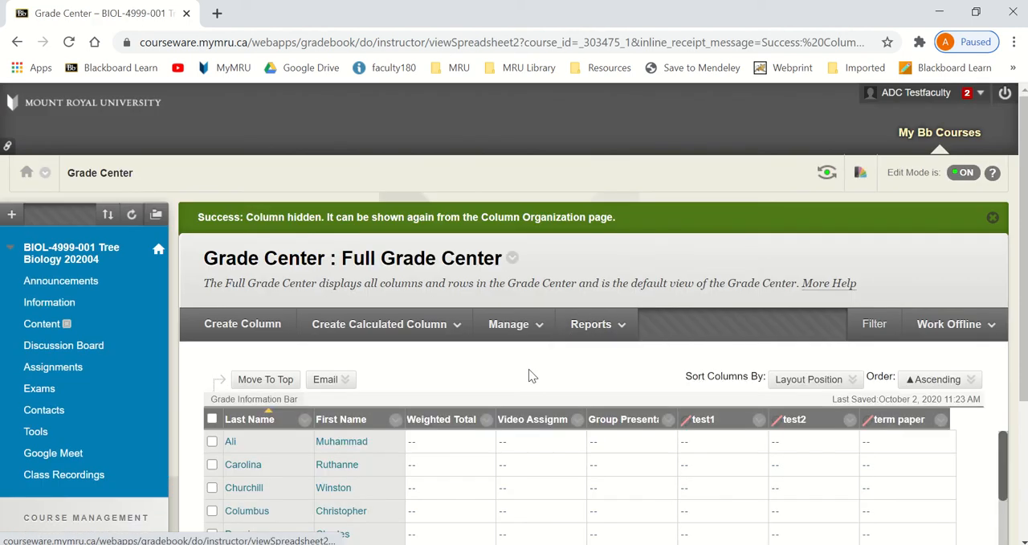
- Review the grade grid without the Total column and look at the global navigation menu again
{"action": "scroll", "coordinate": [530, 375], "scroll_direction": "down", "scroll_amount": 1}
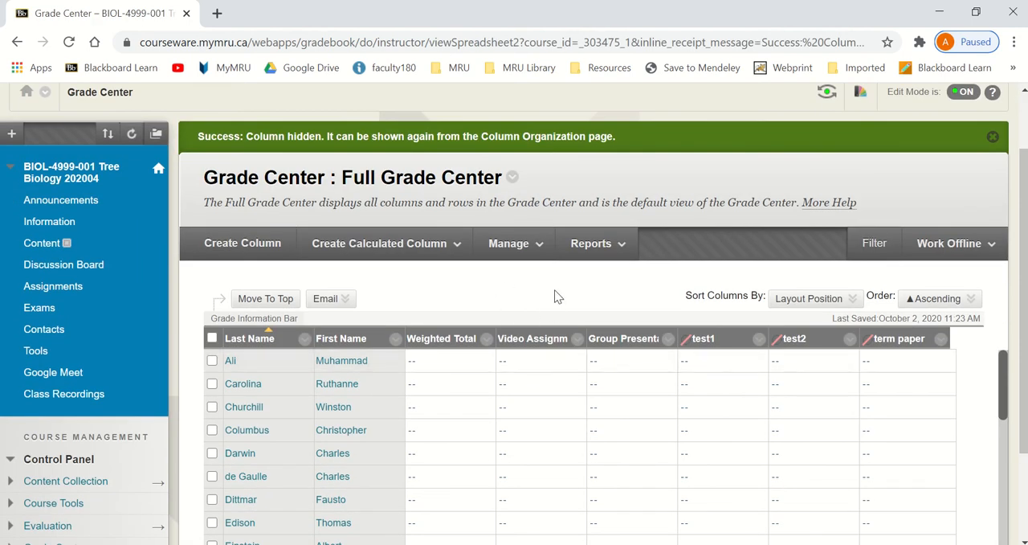
{"action": "scroll", "coordinate": [547, 299], "scroll_direction": "up", "scroll_amount": 1}
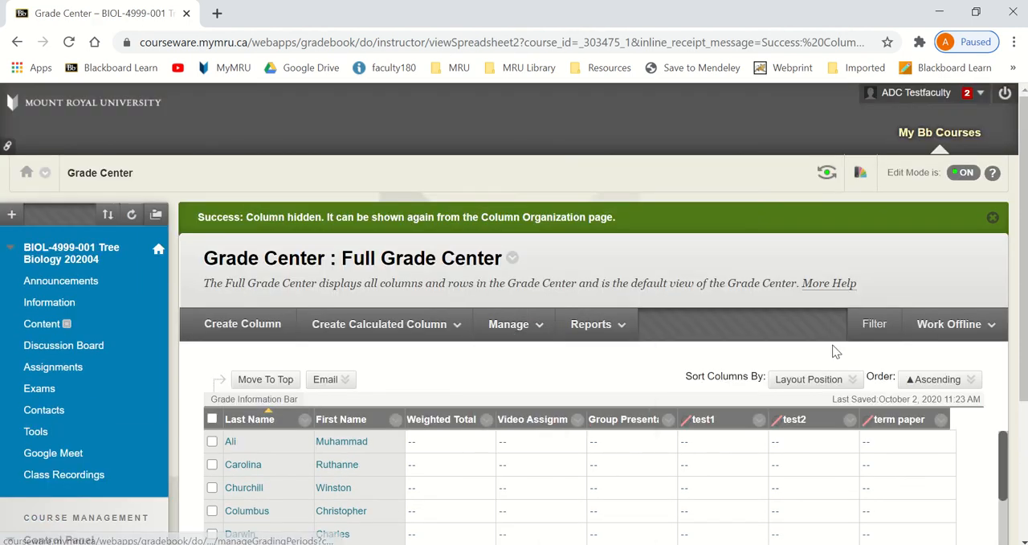
{"action": "left_click", "coordinate": [948, 95]}
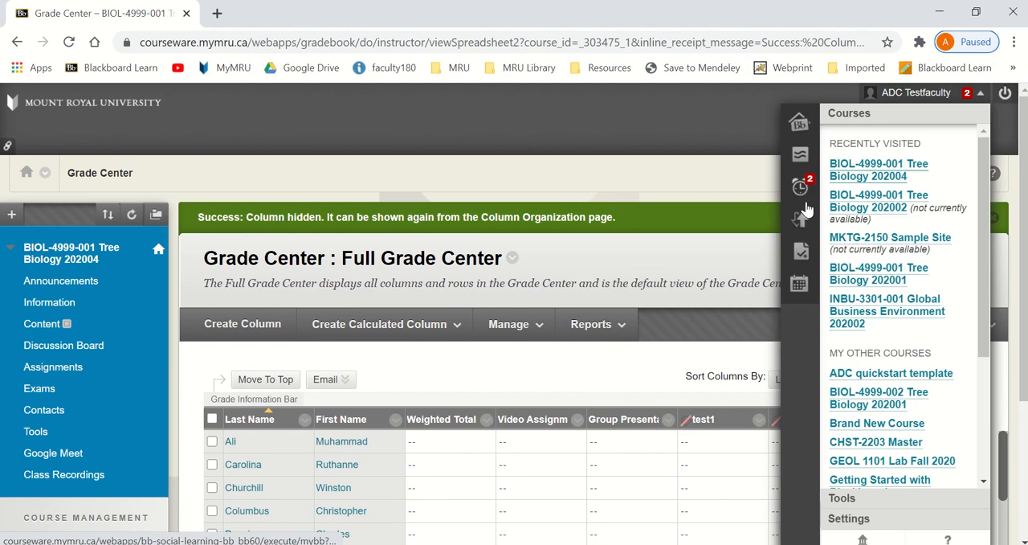
{"action": "left_click", "coordinate": [602, 314]}
- Review the student and instructor hiding options of the Weighted Total column
{"action": "scroll", "coordinate": [602, 372], "scroll_direction": "down", "scroll_amount": 1}
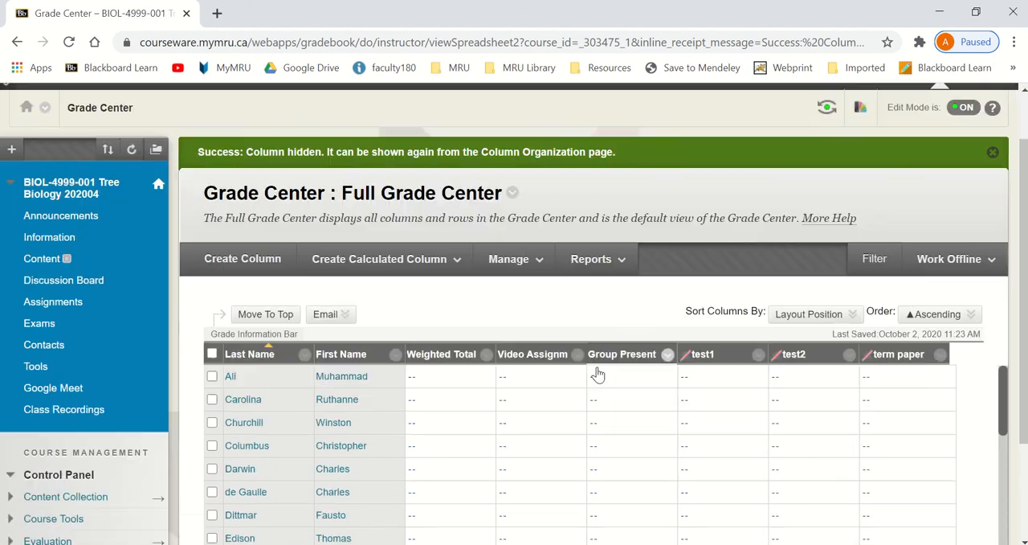
{"action": "left_click", "coordinate": [486, 341]}
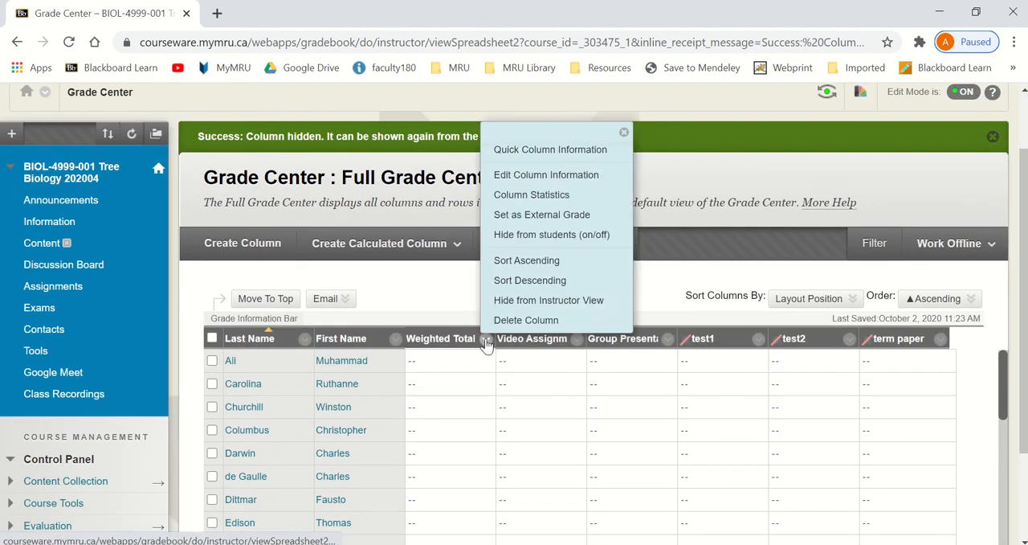
{"action": "left_click", "coordinate": [664, 294]}
- Go to the course's Exams area and start creating a new test
{"action": "scroll", "coordinate": [664, 294], "scroll_direction": "down", "scroll_amount": 1}
{"action": "scroll", "coordinate": [664, 300], "scroll_direction": "down", "scroll_amount": 1}
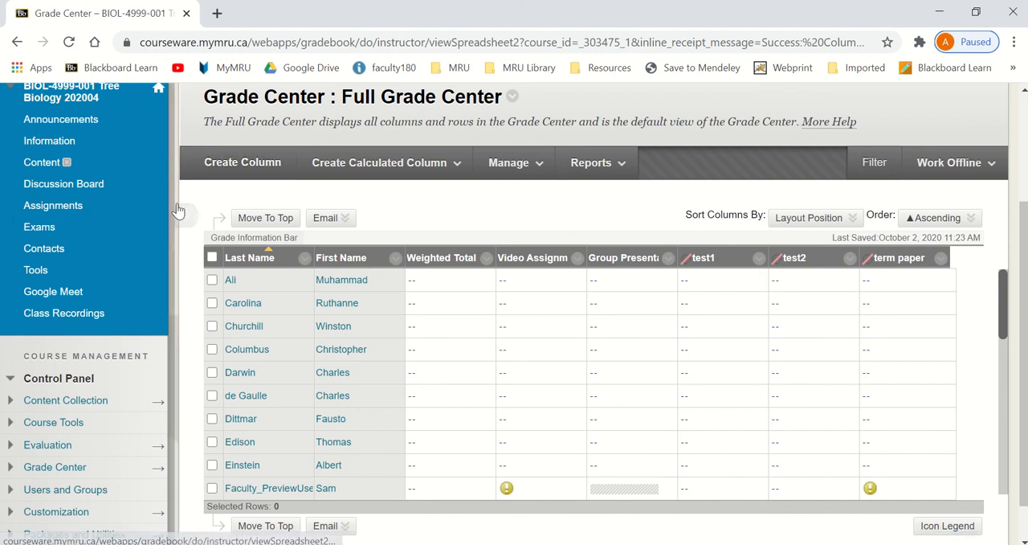
{"action": "left_click", "coordinate": [44, 230]}
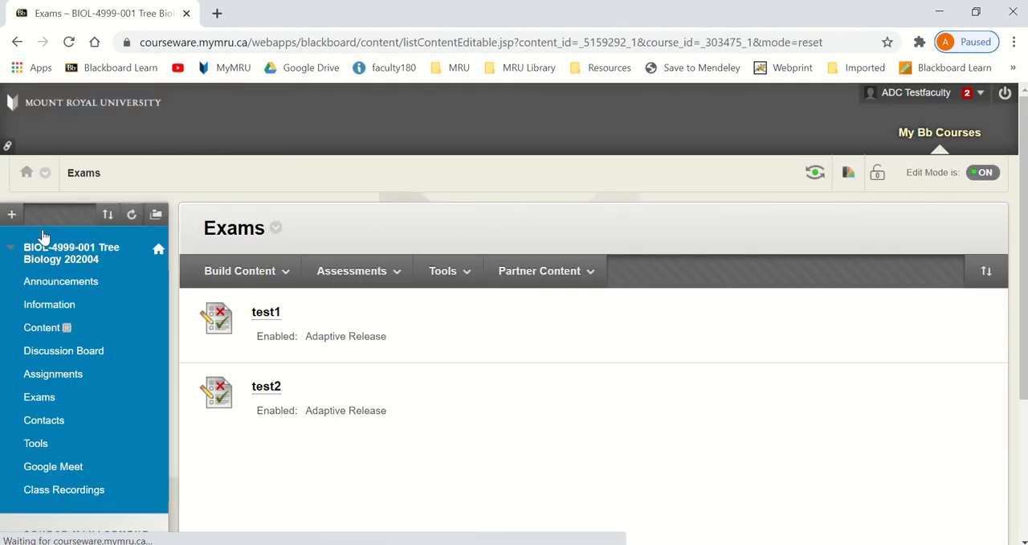
{"action": "left_click", "coordinate": [239, 270]}
{"action": "left_click", "coordinate": [371, 274]}
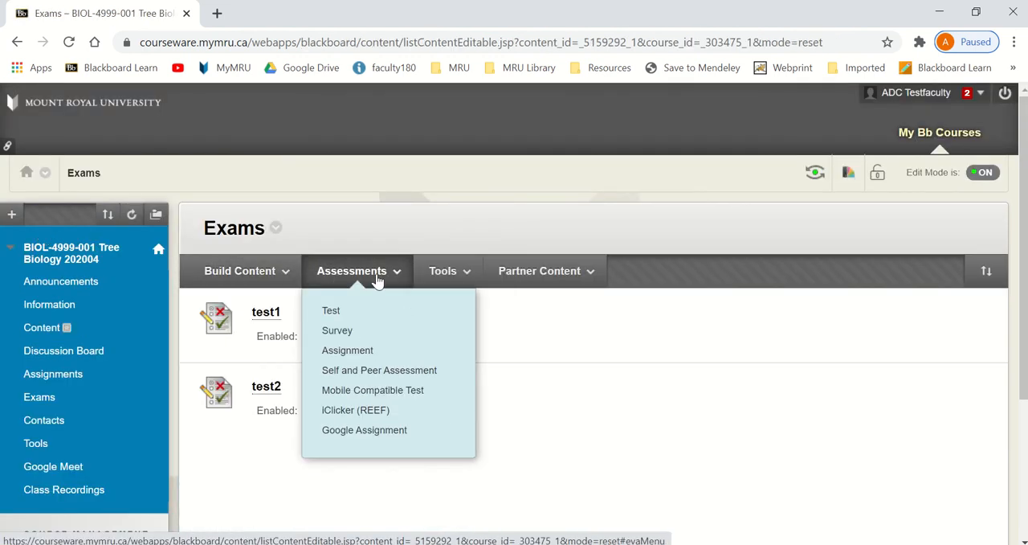
{"action": "left_click", "coordinate": [344, 318]}
{"action": "scroll", "coordinate": [482, 321], "scroll_direction": "down", "scroll_amount": 2}
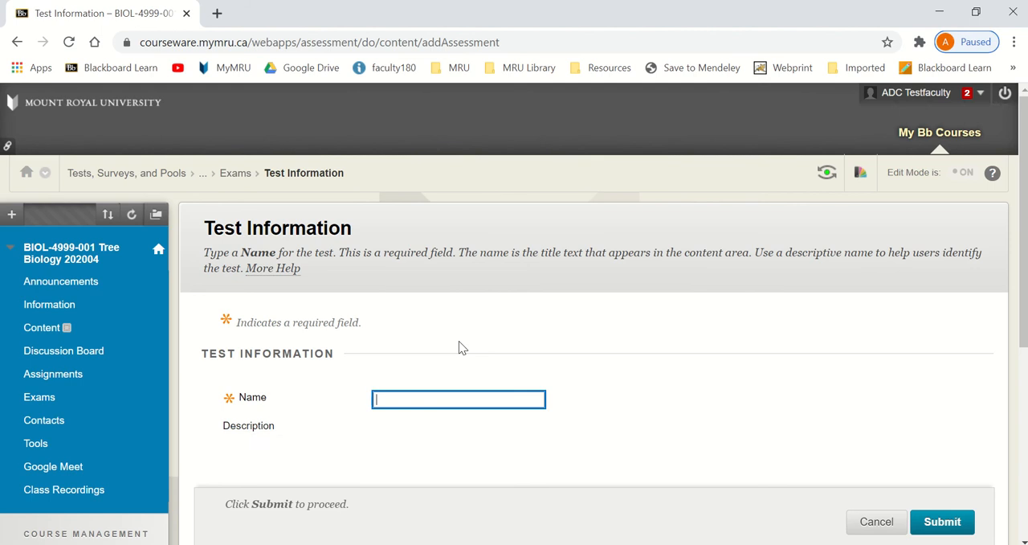
- Name the new test "Final Exam", submit its information and leave the test canvas without adding questions
{"action": "type", "text": "Final Exam"}
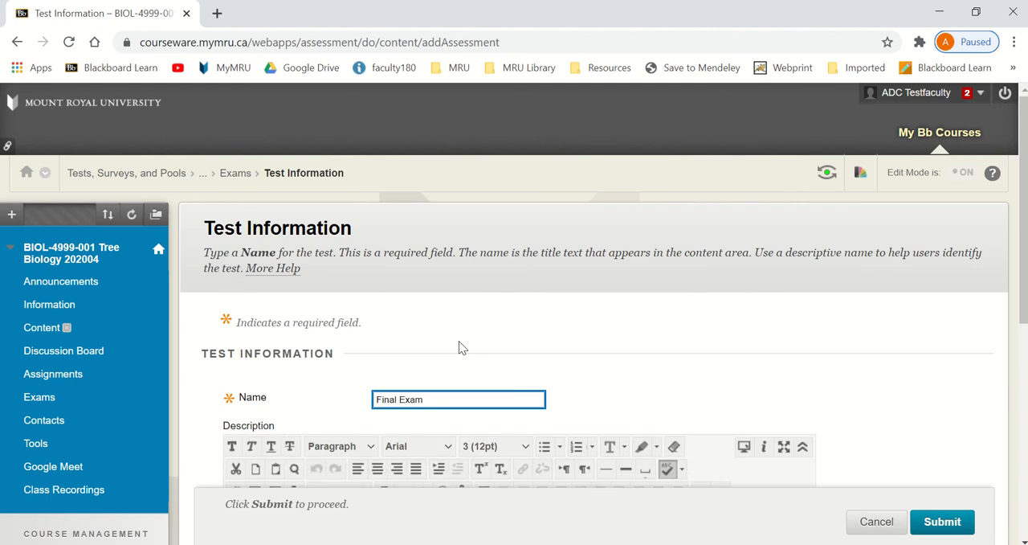
{"action": "scroll", "coordinate": [642, 347], "scroll_direction": "down", "scroll_amount": 1}
{"action": "scroll", "coordinate": [1021, 410], "scroll_direction": "down", "scroll_amount": 1}
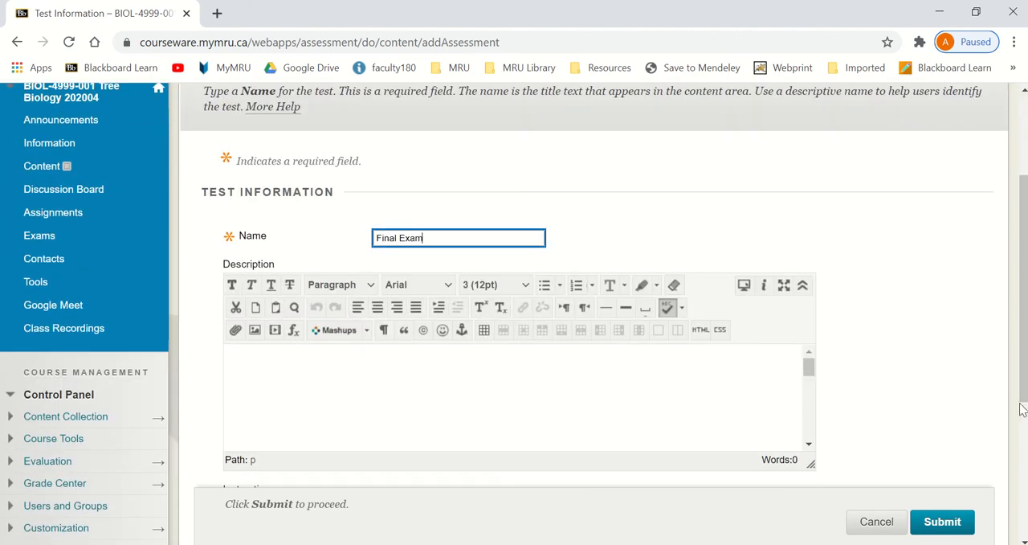
{"action": "left_click", "coordinate": [958, 515]}
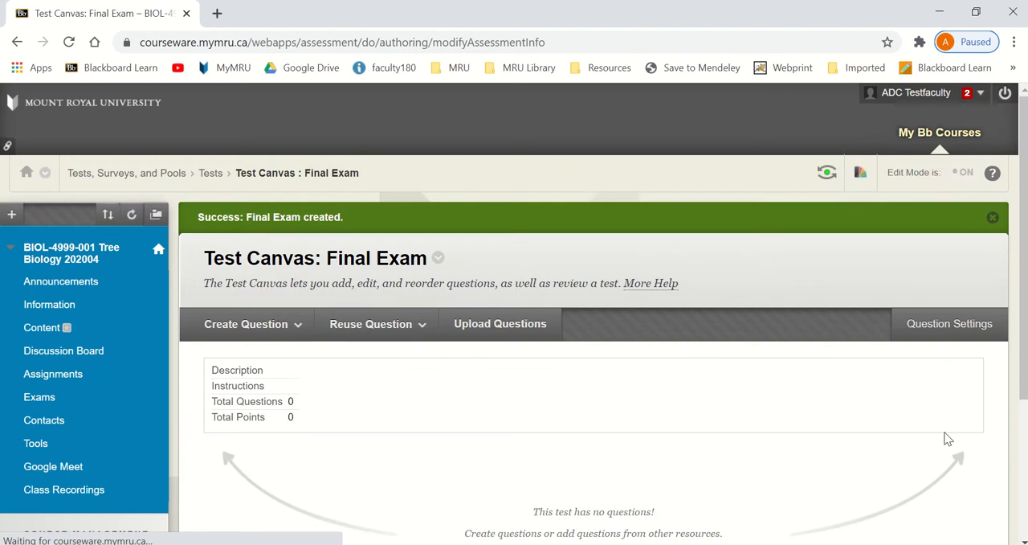
{"action": "scroll", "coordinate": [908, 418], "scroll_direction": "down", "scroll_amount": 3}
{"action": "left_click", "coordinate": [982, 505]}
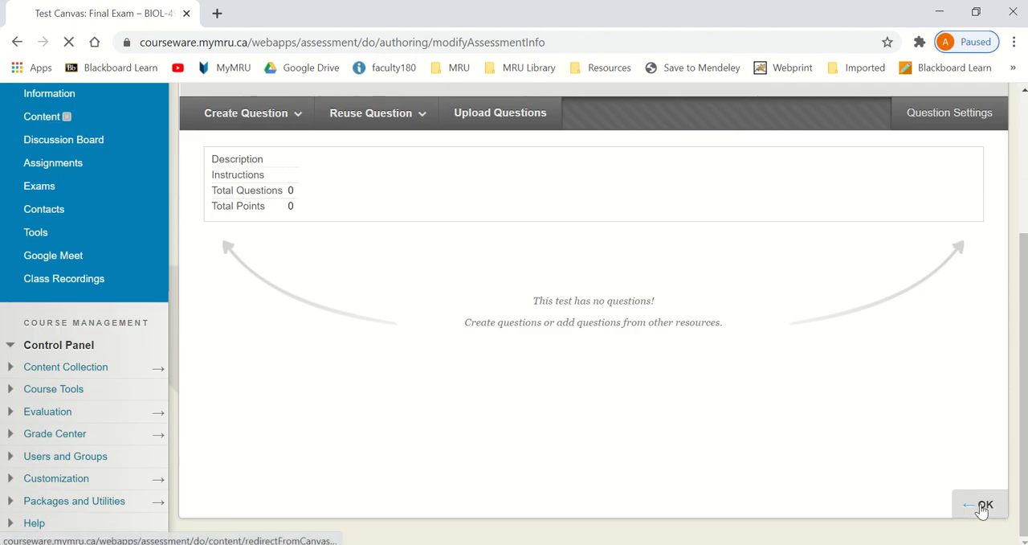
- Add the existing Final Exam test to the Exams area and submit its options with the default availability settings
{"action": "scroll", "coordinate": [929, 452], "scroll_direction": "down", "scroll_amount": 2}
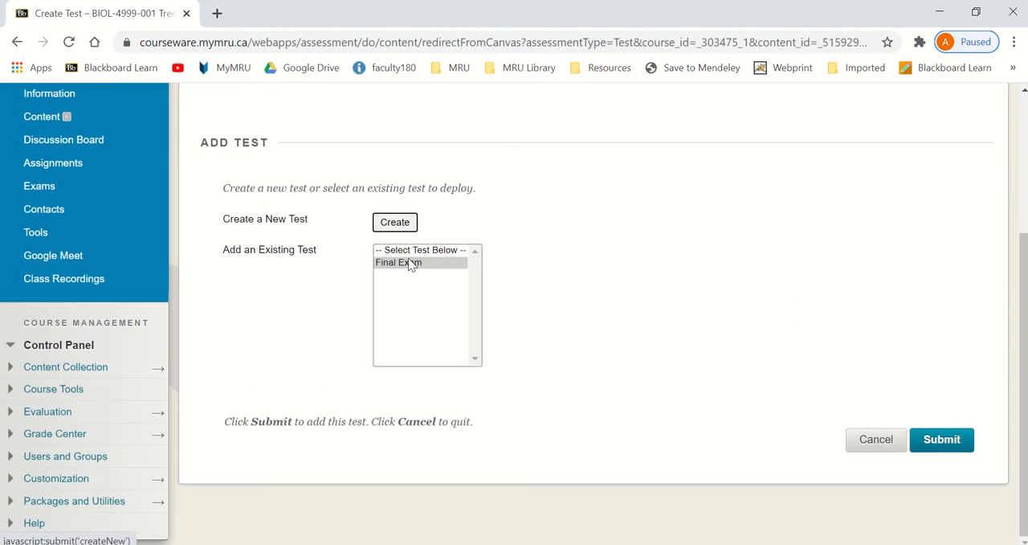
{"action": "left_click", "coordinate": [945, 441]}
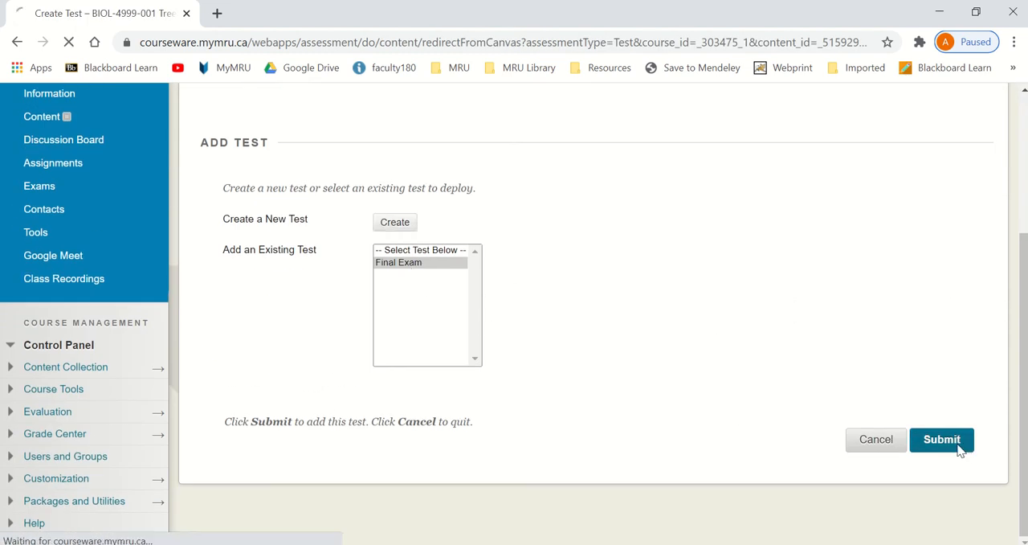
{"action": "scroll", "coordinate": [924, 437], "scroll_direction": "down", "scroll_amount": 5}
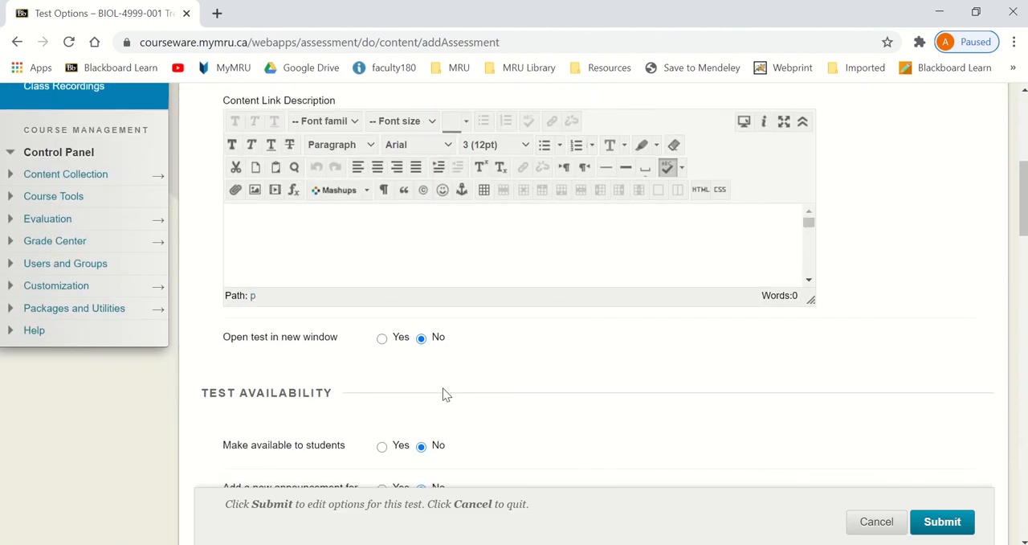
{"action": "scroll", "coordinate": [554, 394], "scroll_direction": "down", "scroll_amount": 3}
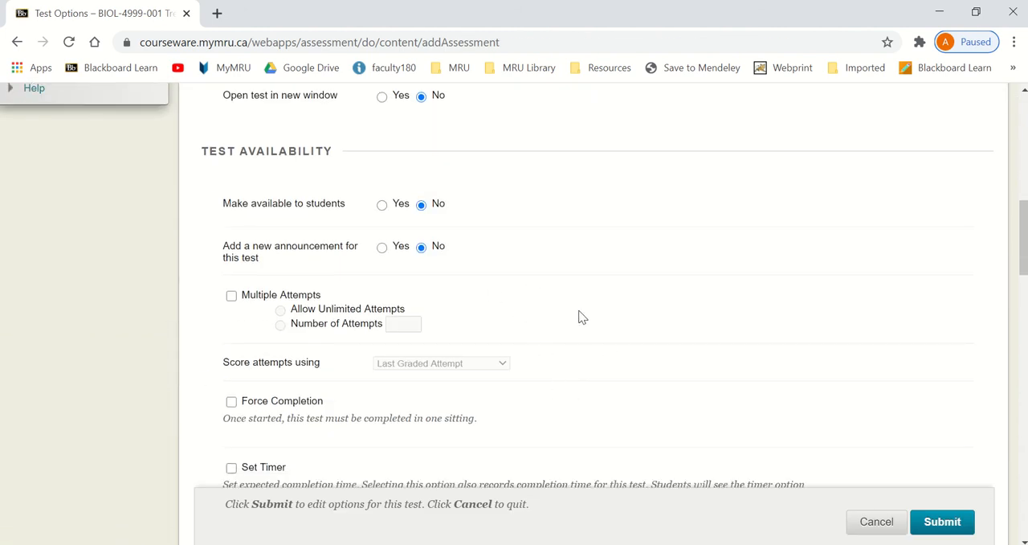
{"action": "scroll", "coordinate": [763, 371], "scroll_direction": "down", "scroll_amount": 1}
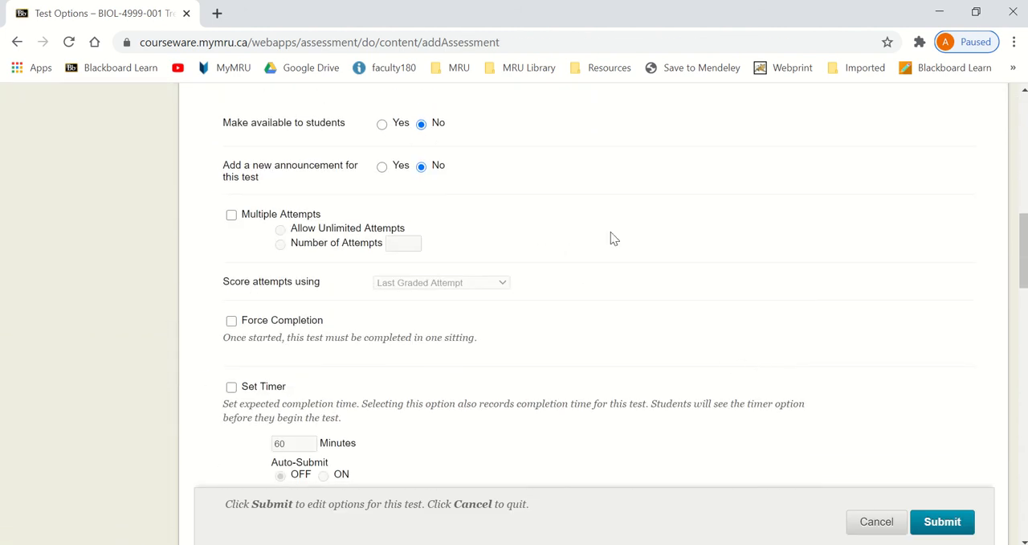
{"action": "left_click", "coordinate": [951, 524]}
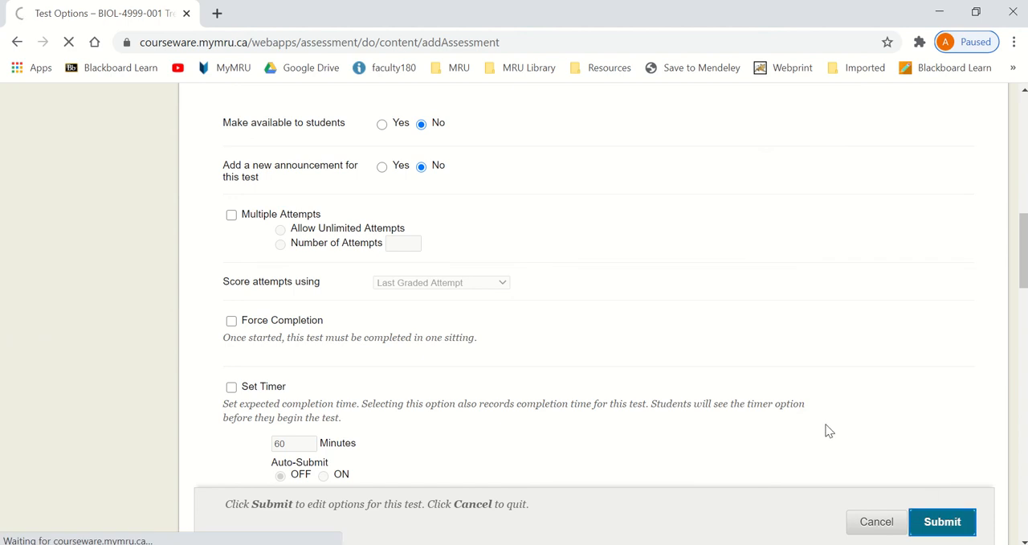
- Review the item options of the Final Exam in the Exams area and close them unchanged
{"action": "scroll", "coordinate": [819, 420], "scroll_direction": "down", "scroll_amount": 3}
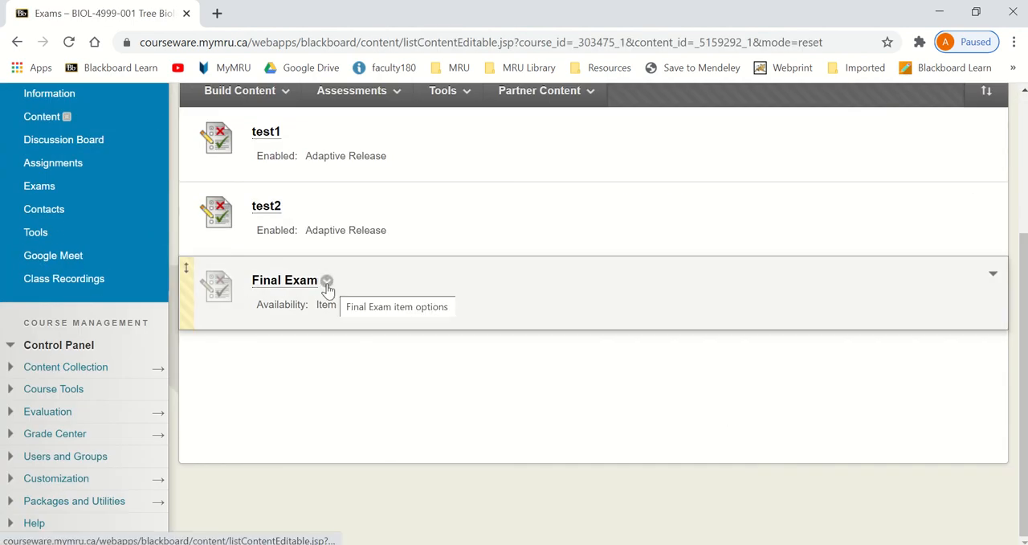
{"action": "left_click", "coordinate": [327, 285]}
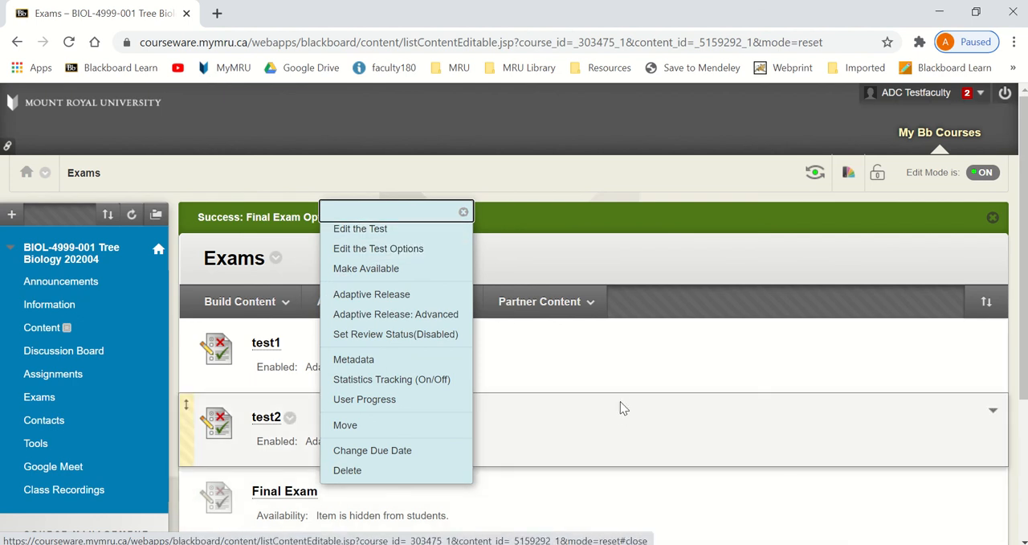
{"action": "left_click", "coordinate": [629, 397]}
- Open the Full Grade Center and look through the grid's columns for the Final Exam
{"action": "scroll", "coordinate": [577, 402], "scroll_direction": "down", "scroll_amount": 3}
{"action": "left_click", "coordinate": [158, 437]}
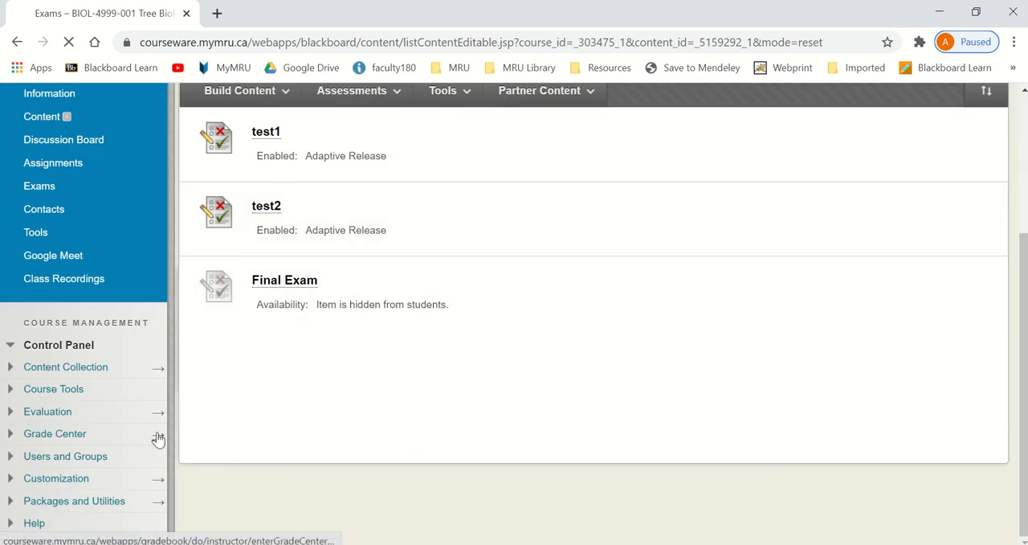
{"action": "scroll", "coordinate": [553, 420], "scroll_direction": "down", "scroll_amount": 3}
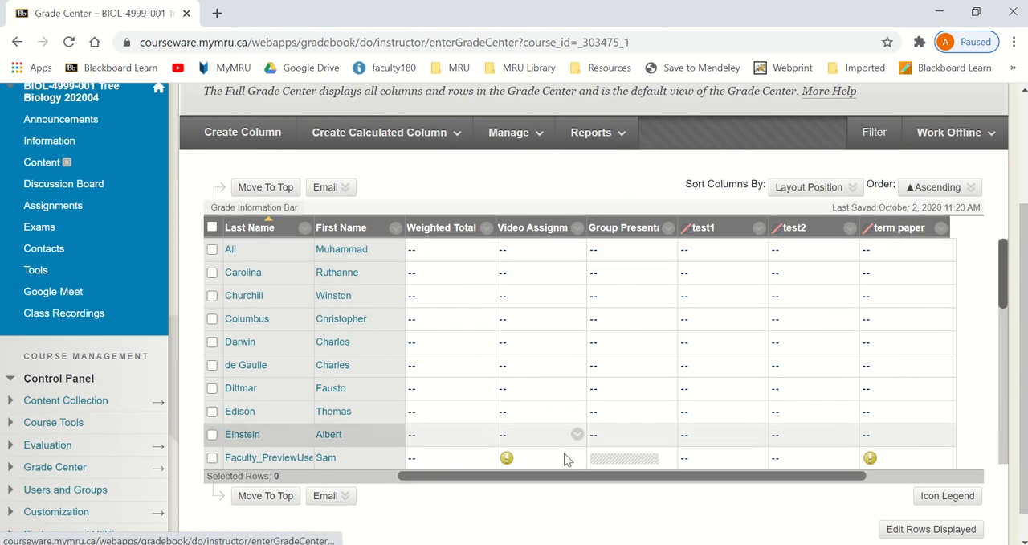
{"action": "left_click_drag", "start_coordinate": [560, 475], "coordinate": [767, 478]}
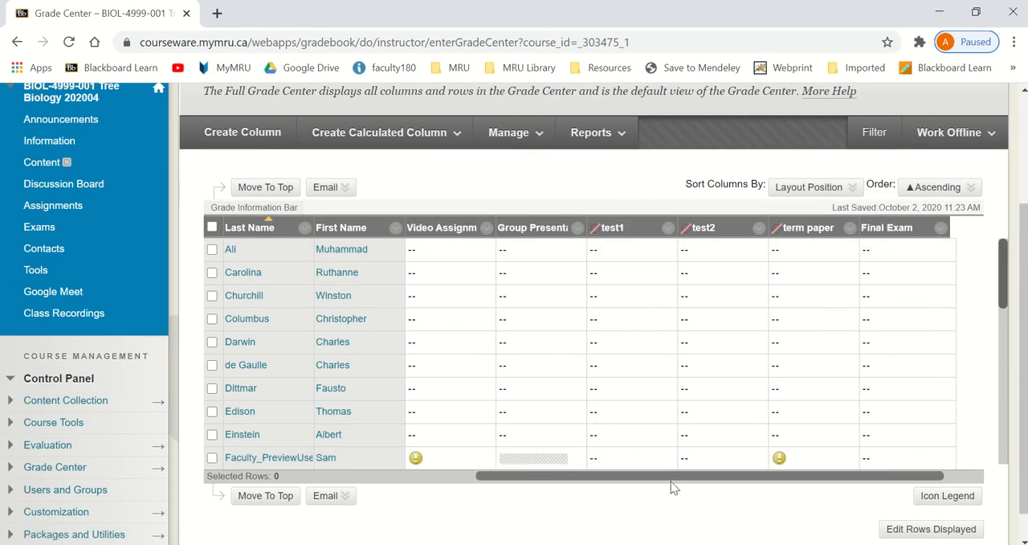
{"action": "left_click", "coordinate": [448, 475]}
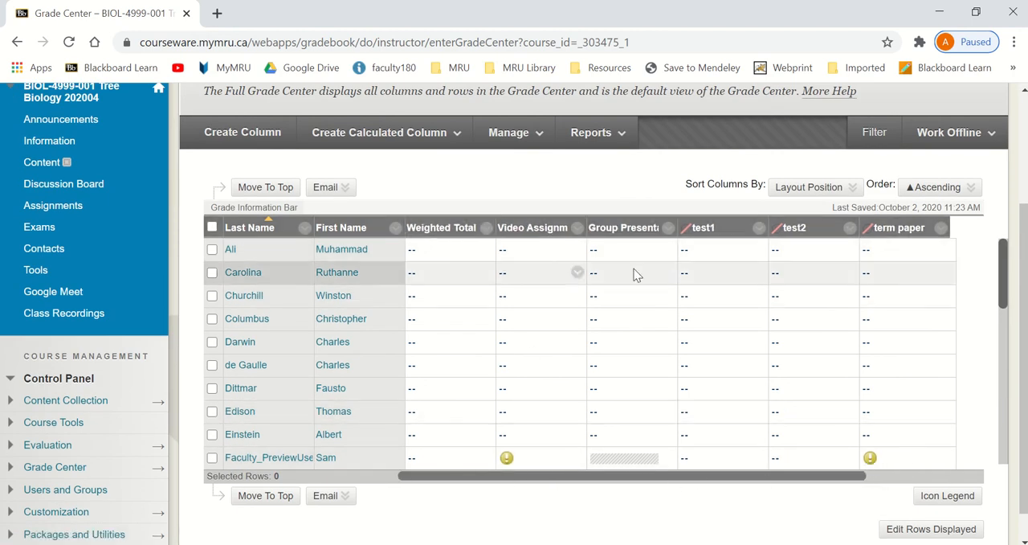
- Edit the Weighted Total column's information and set its Secondary Display to MRU letter
{"action": "left_click", "coordinate": [486, 228]}
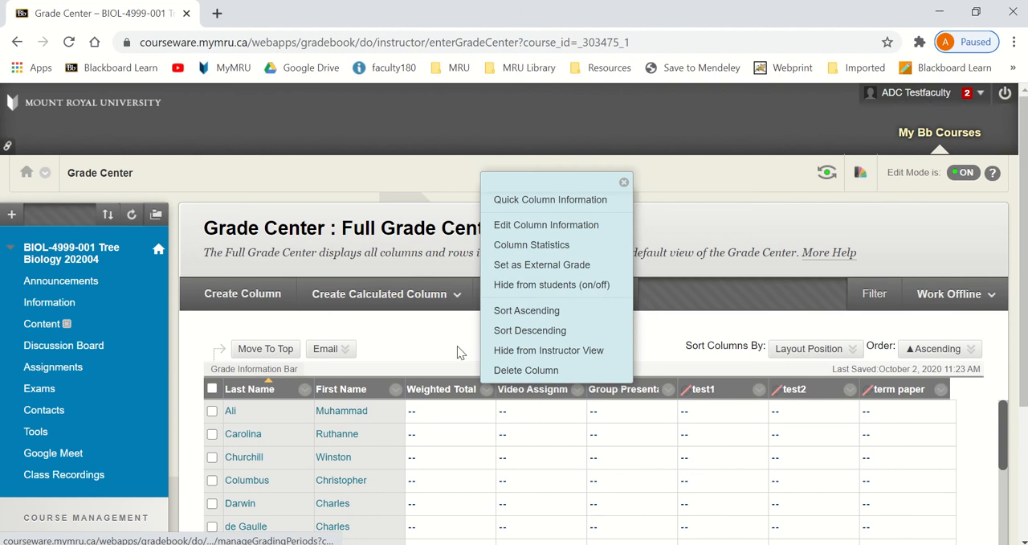
{"action": "left_click", "coordinate": [551, 233]}
{"action": "scroll", "coordinate": [628, 422], "scroll_direction": "down", "scroll_amount": 5}
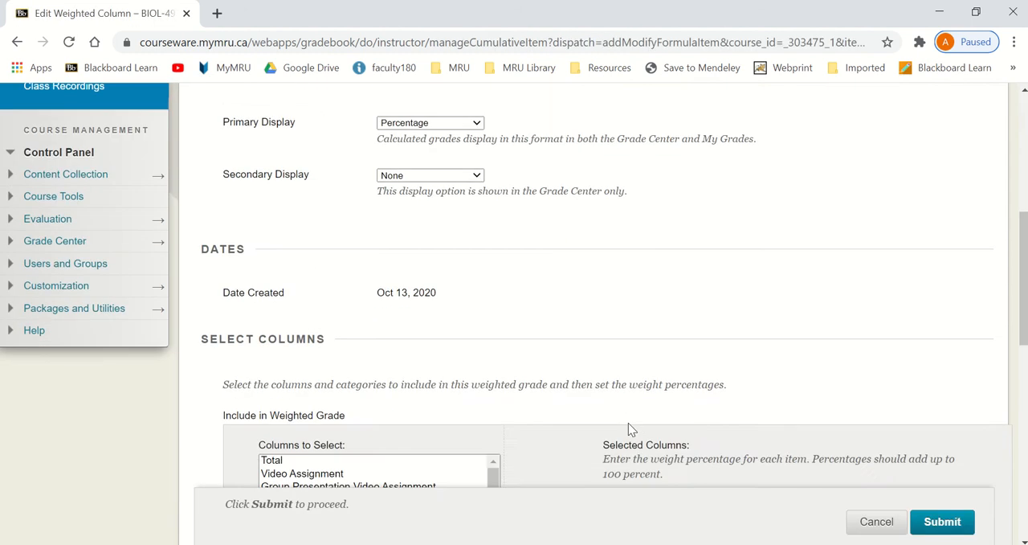
{"action": "scroll", "coordinate": [628, 423], "scroll_direction": "up", "scroll_amount": 2}
{"action": "left_click", "coordinate": [428, 318]}
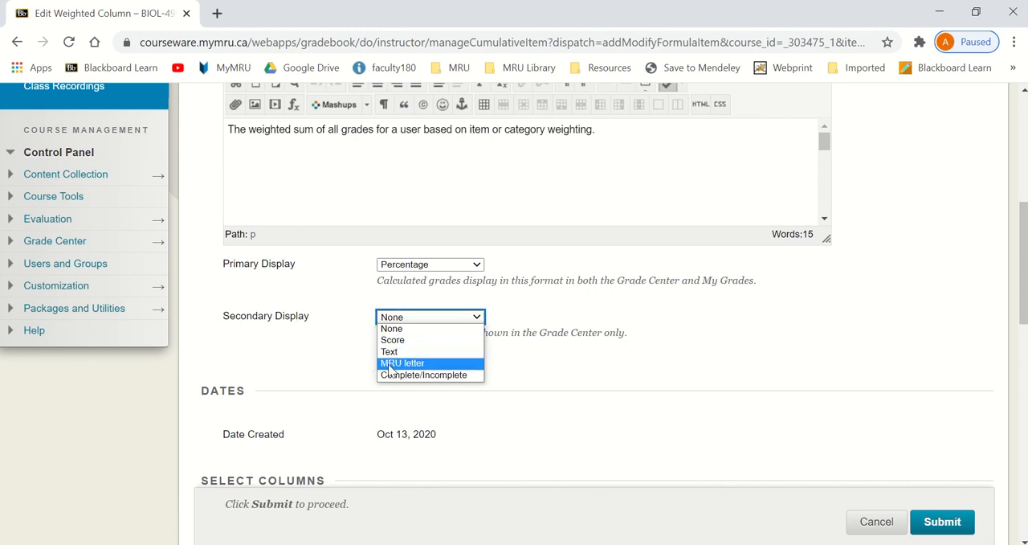
{"action": "left_click", "coordinate": [413, 366]}
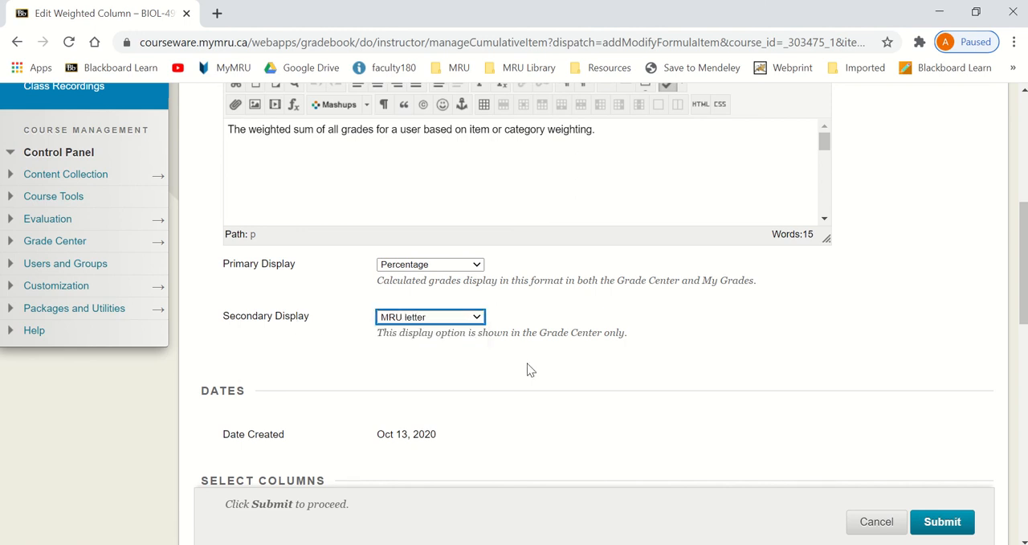
- Include the columns from Video Assignment through Final Exam in the weighted grade, leaving out Total
{"action": "scroll", "coordinate": [529, 368], "scroll_direction": "down", "scroll_amount": 5}
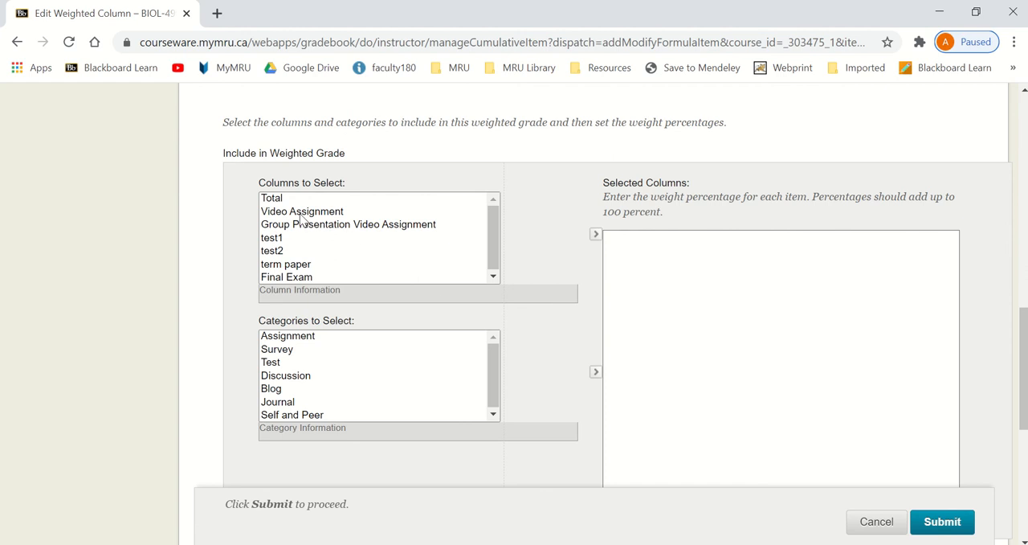
{"action": "left_click_drag", "start_coordinate": [301, 212], "coordinate": [325, 288]}
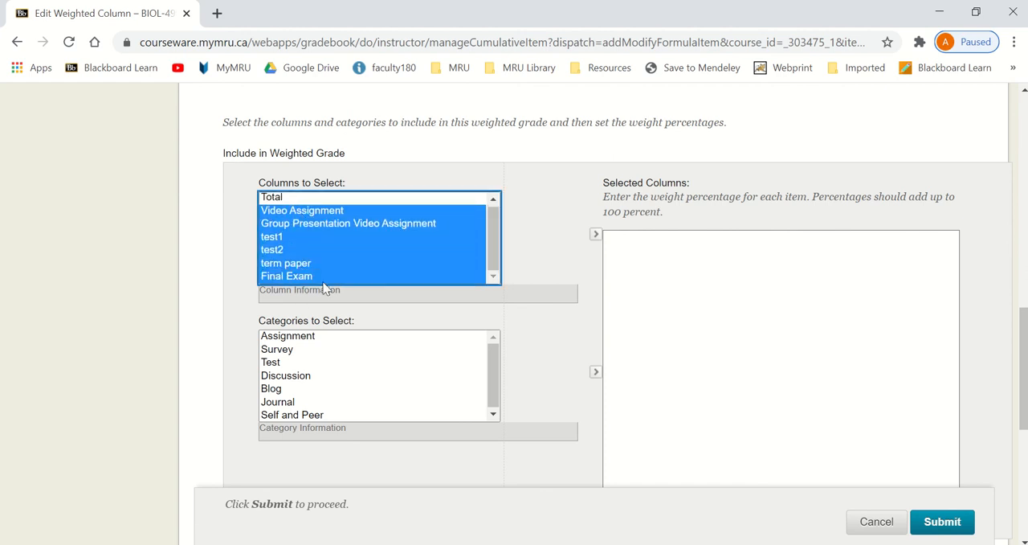
{"action": "left_click", "coordinate": [595, 235]}
- Weight Video Assignment 10%, Group Presentation Video Assignment, test1 and test2 15% each, term paper 20% and Final Exam 25%, and submit the column
{"action": "scroll", "coordinate": [607, 281], "scroll_direction": "down", "scroll_amount": 1}
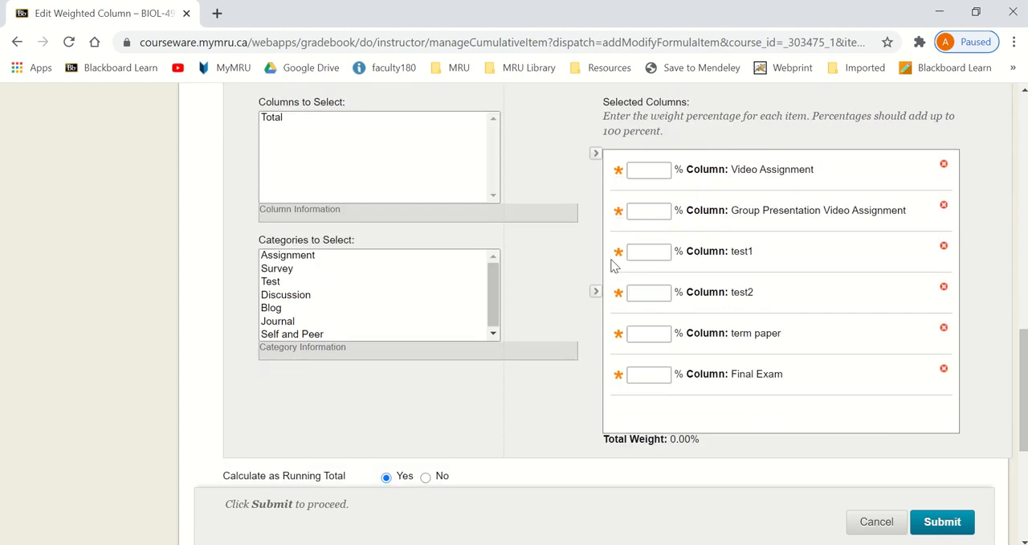
{"action": "left_click", "coordinate": [659, 170]}
{"action": "left_click", "coordinate": [654, 209]}
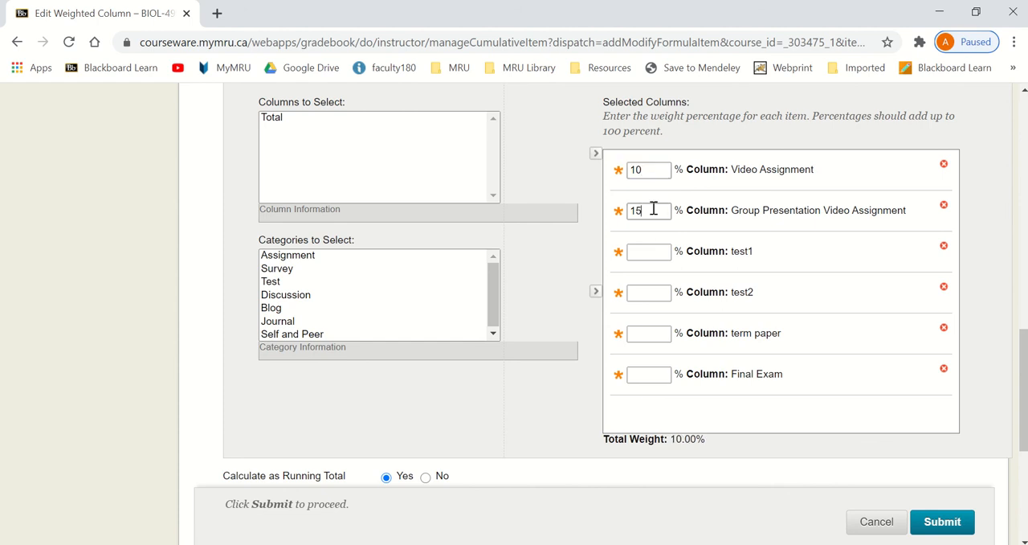
{"action": "key", "text": "Tab"}
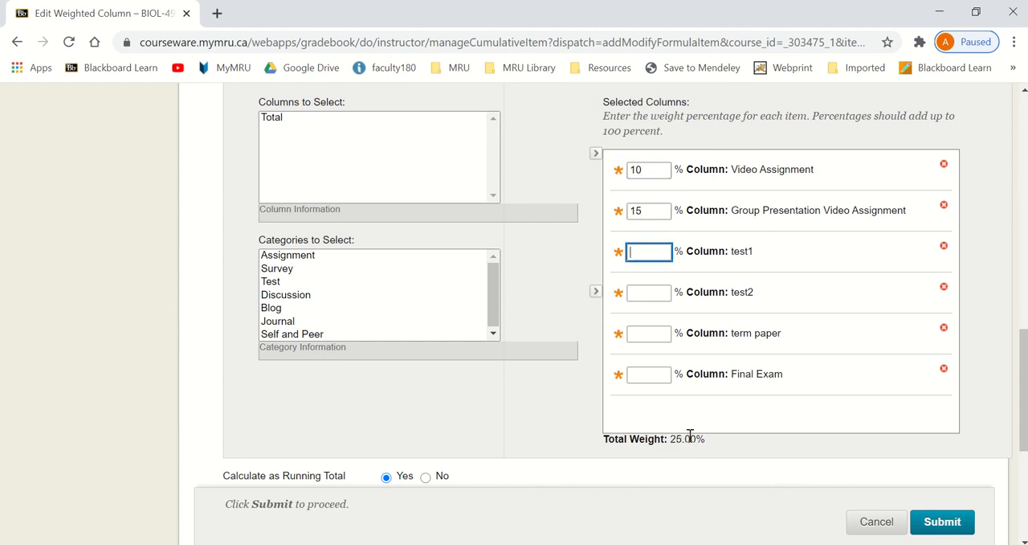
{"action": "type", "text": "15"}
{"action": "left_click", "coordinate": [653, 292]}
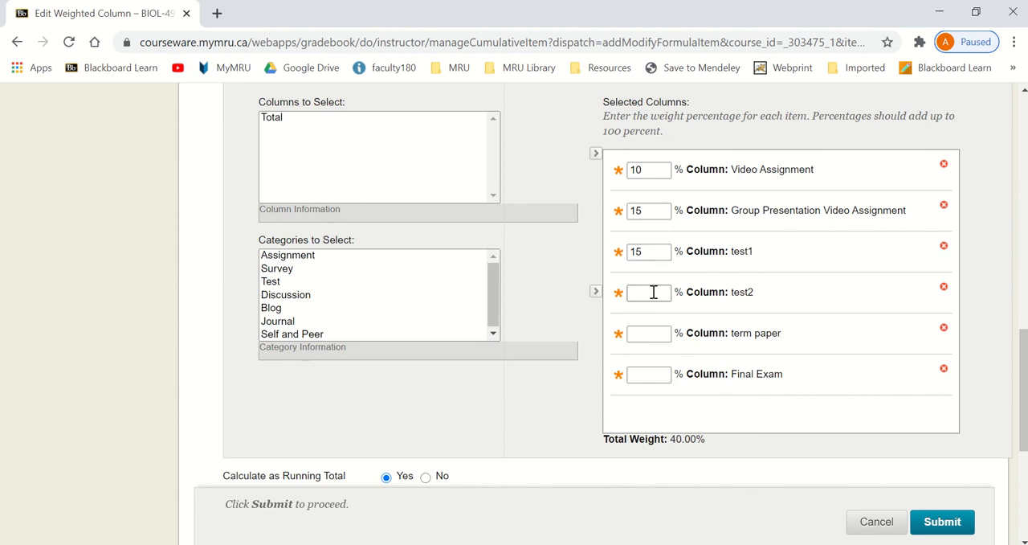
{"action": "left_click", "coordinate": [658, 336]}
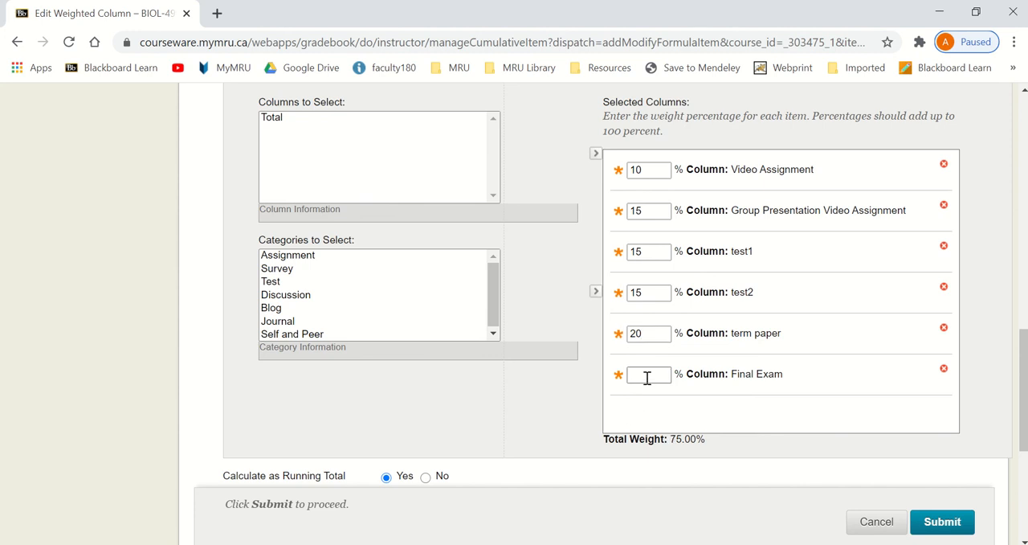
{"action": "left_click", "coordinate": [627, 402]}
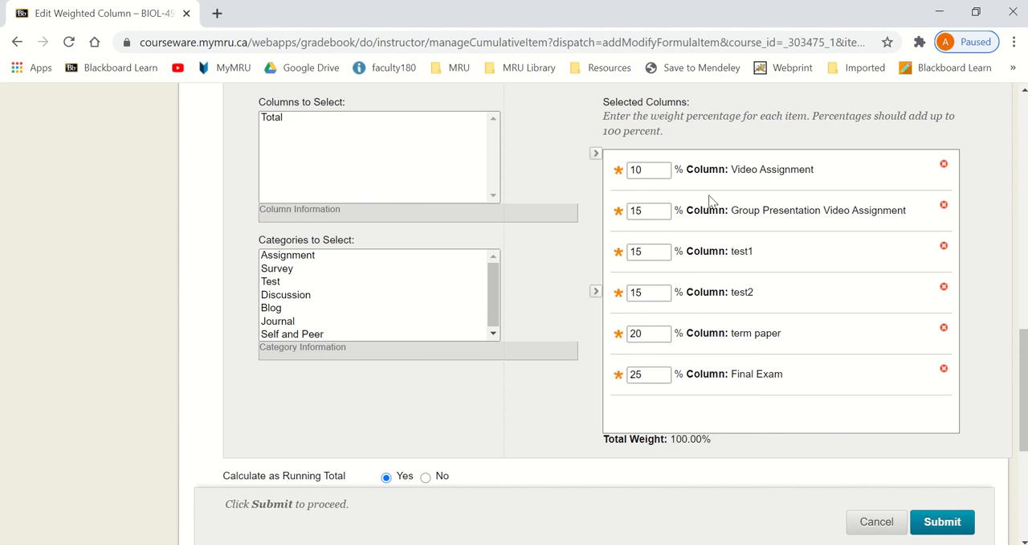
{"action": "left_click", "coordinate": [945, 524]}
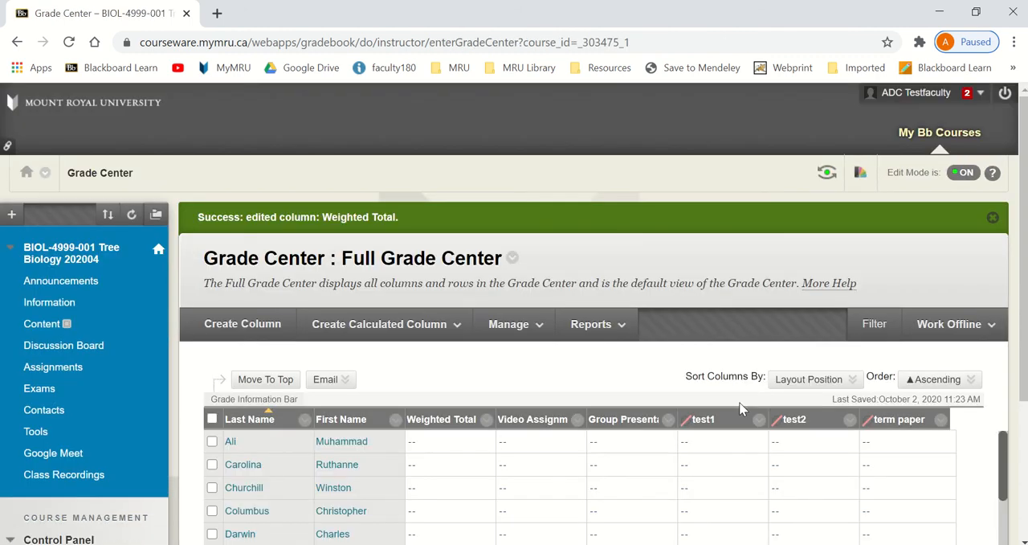
{"action": "scroll", "coordinate": [697, 392], "scroll_direction": "down", "scroll_amount": 3}
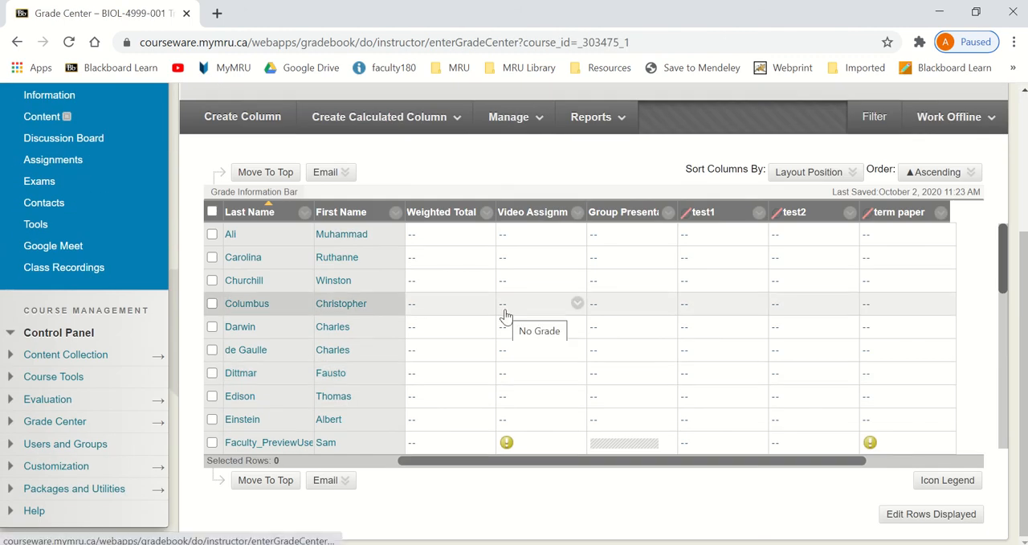